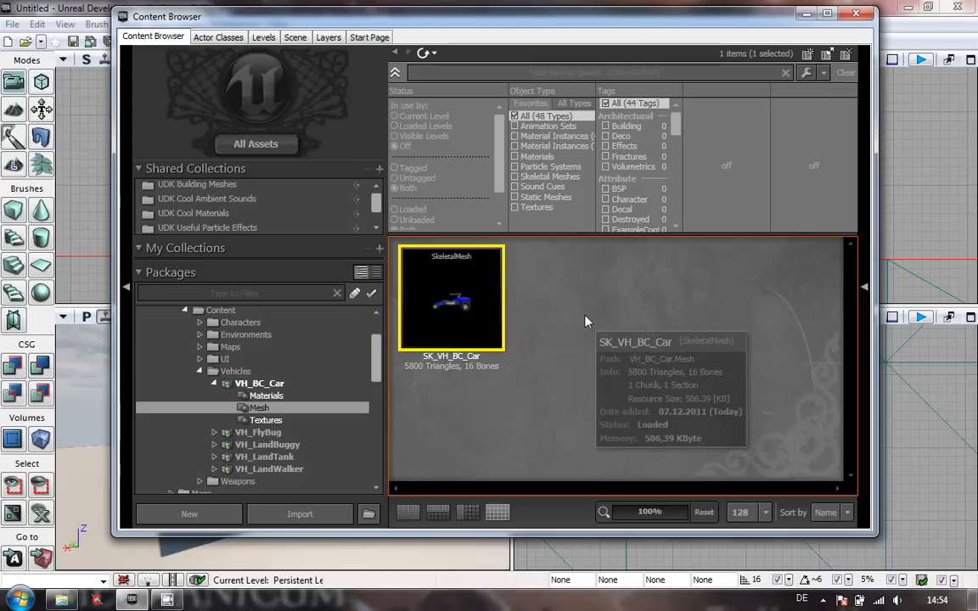
- Create the physics asset SK_VH_BC_Car_Physics from the SK_VH_BC_Car skeletal mesh with a minimum bone size of 20
mouse_move(420, 305)
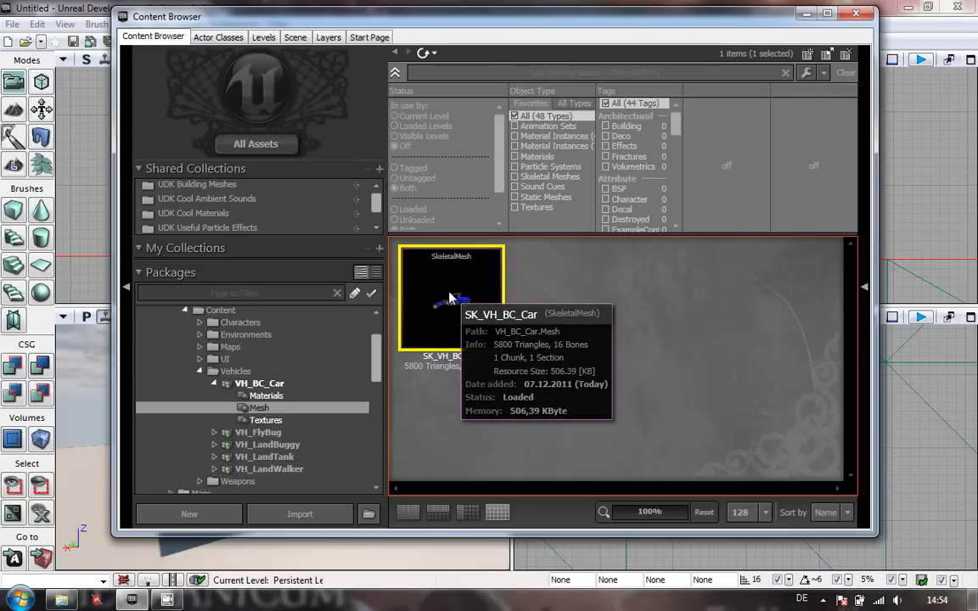
right_click(450, 297)
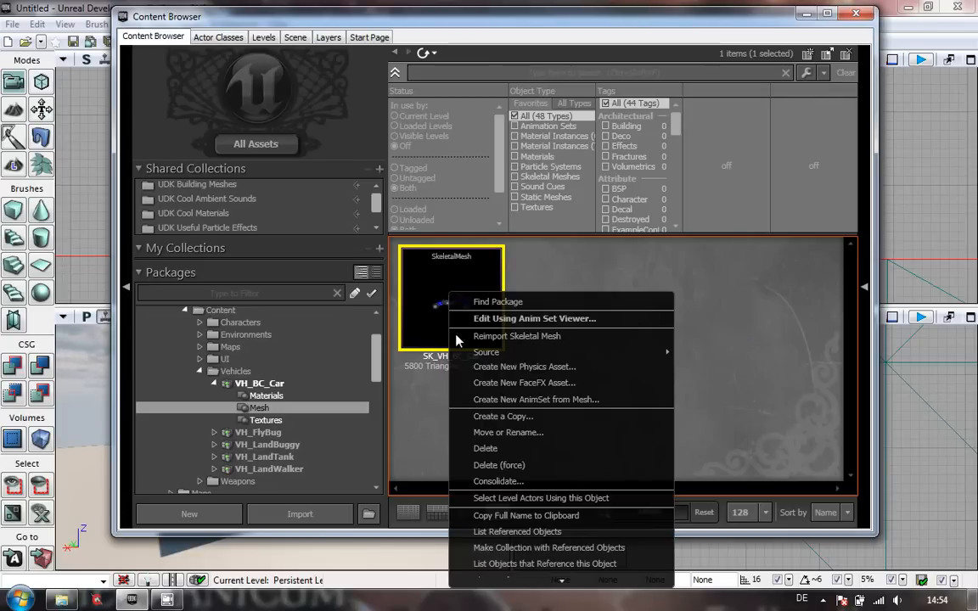
click(515, 367)
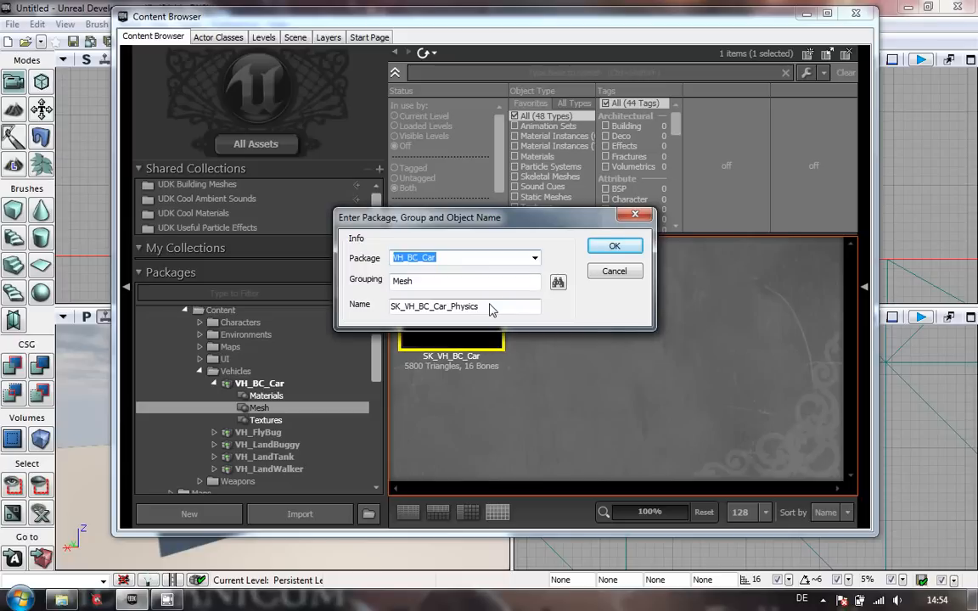
click(619, 249)
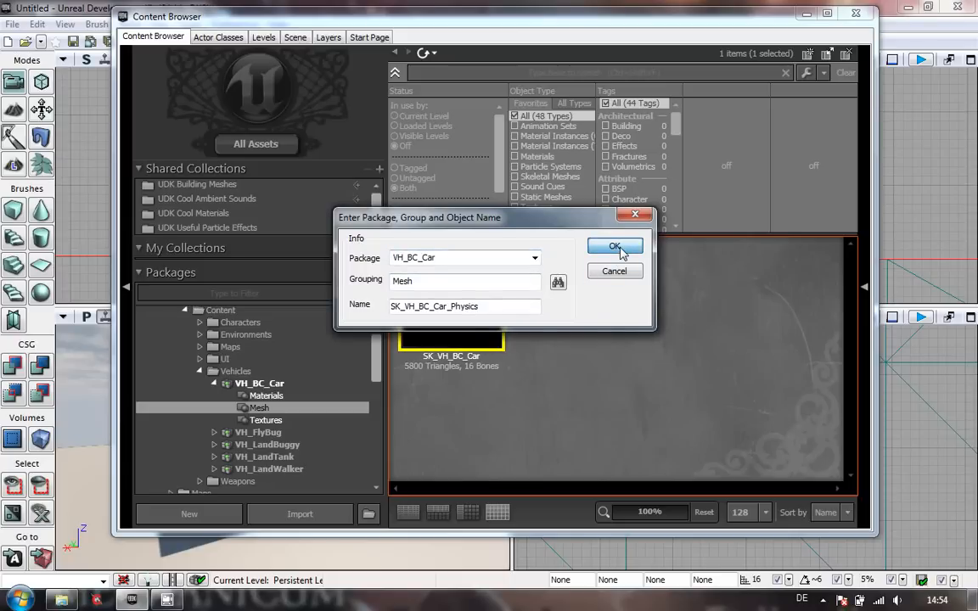
click(615, 247)
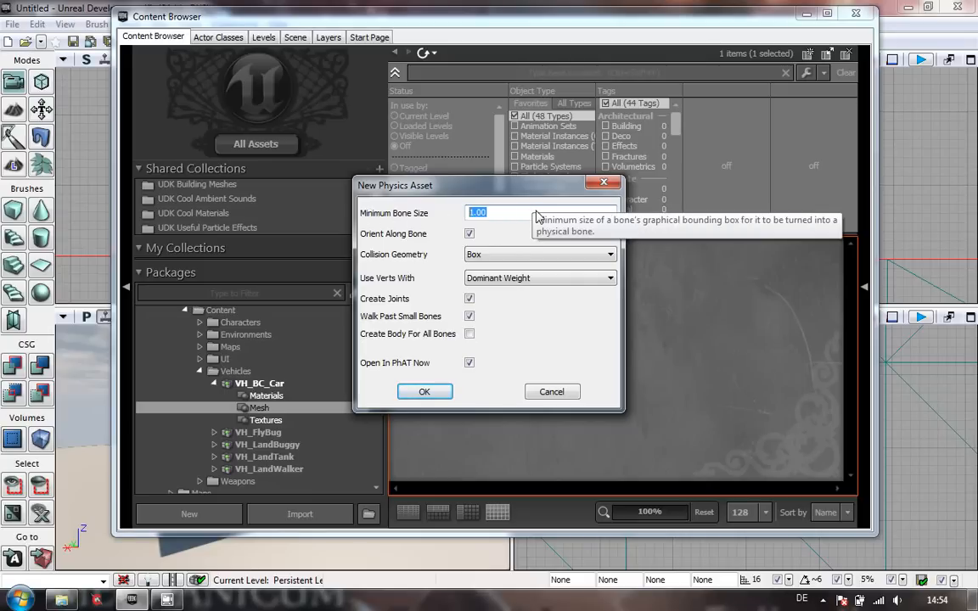
text(20)
click(425, 393)
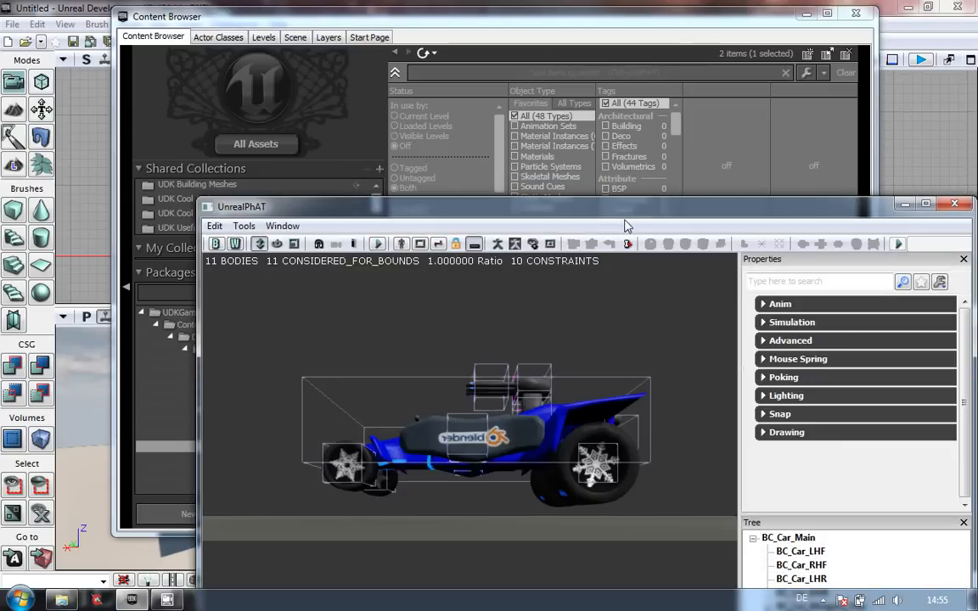
drag(626, 217, 533, 46)
drag(328, 331, 114, 462)
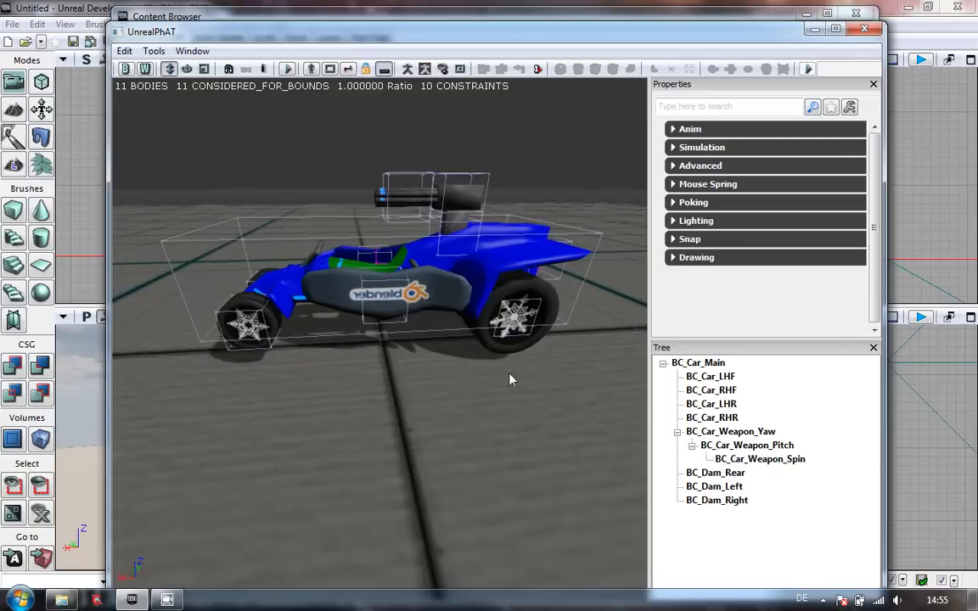
- Remove the BC_Dam_Right and BC_Dam_Left bodies from the car's physics asset
click(727, 505)
click(725, 501)
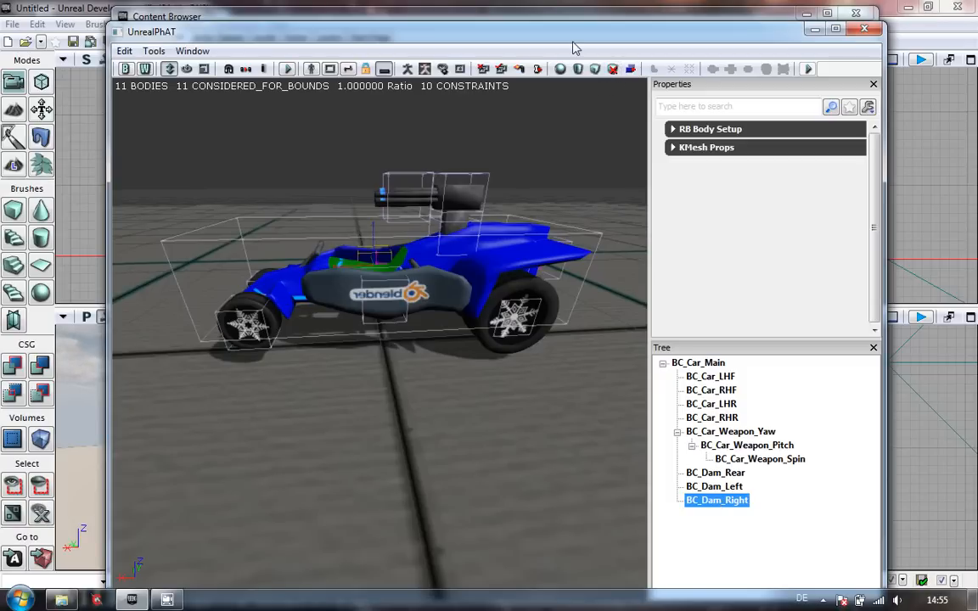
click(611, 72)
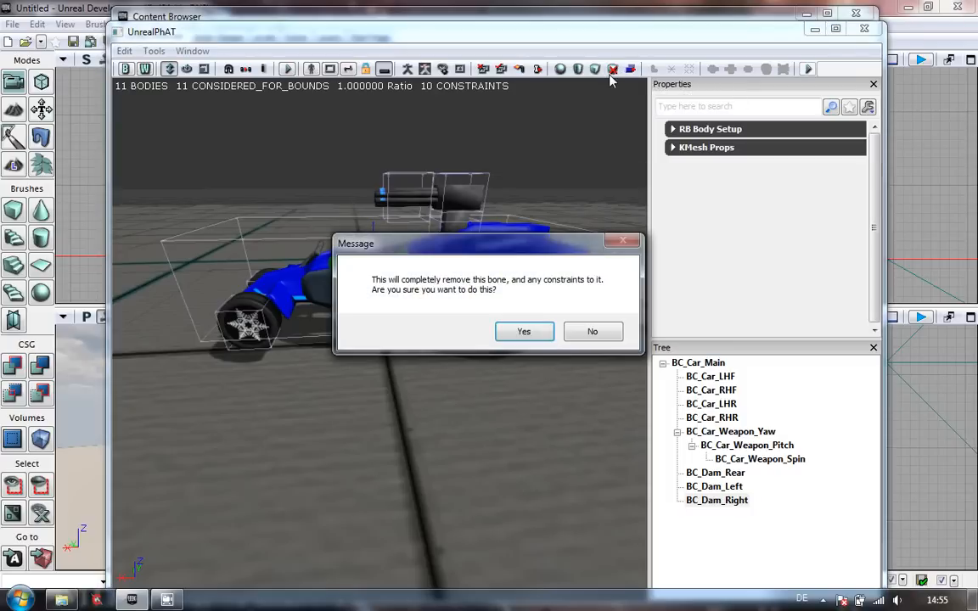
click(524, 333)
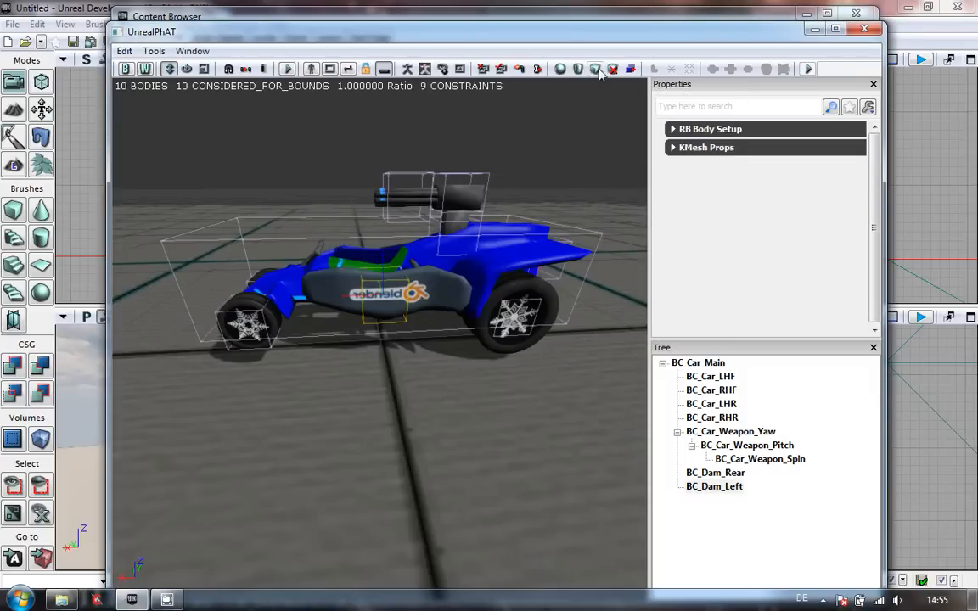
click(694, 488)
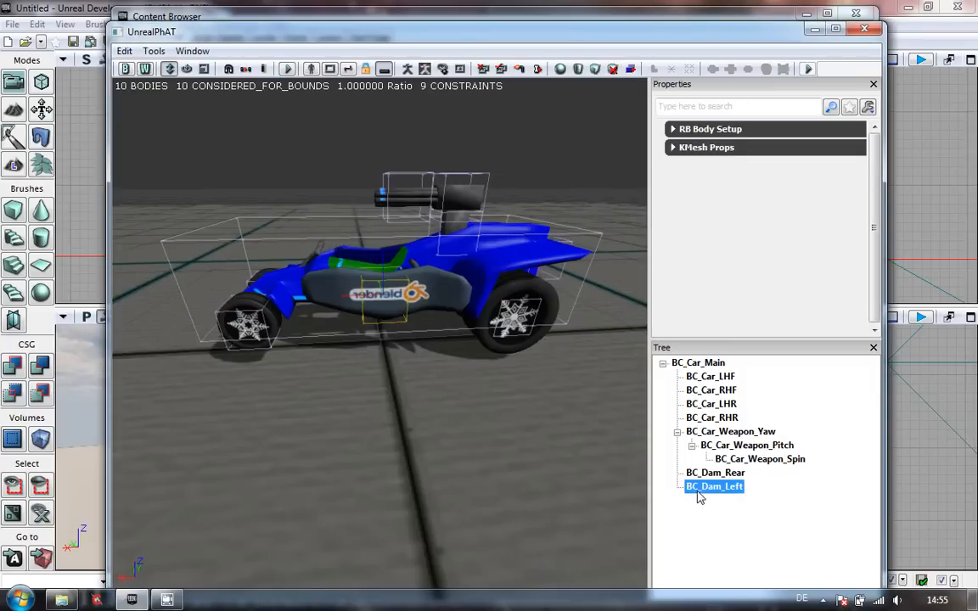
click(609, 74)
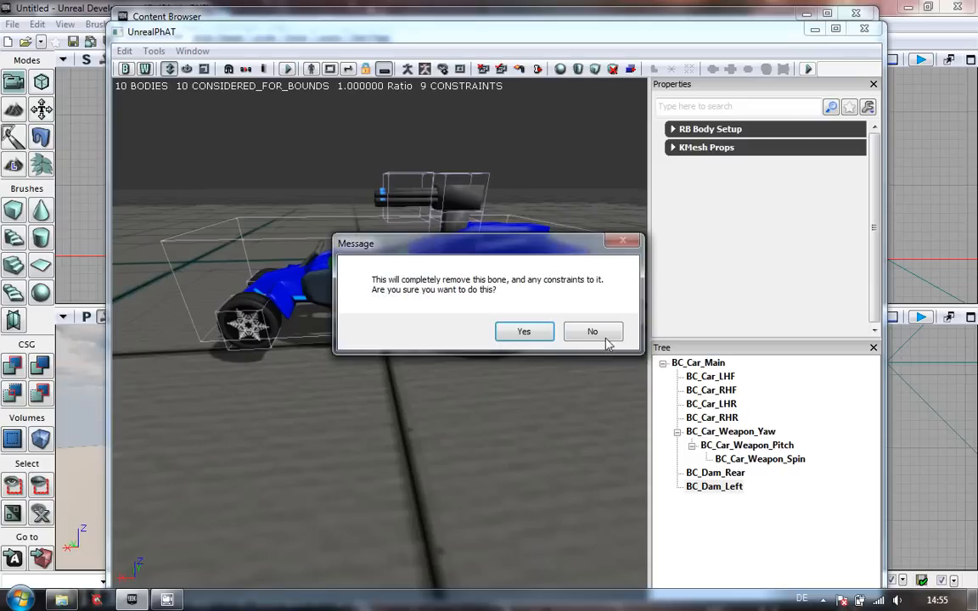
click(534, 331)
- Reset the entire physics asset, regenerating its bodies with a minimum bone size of 40
click(124, 51)
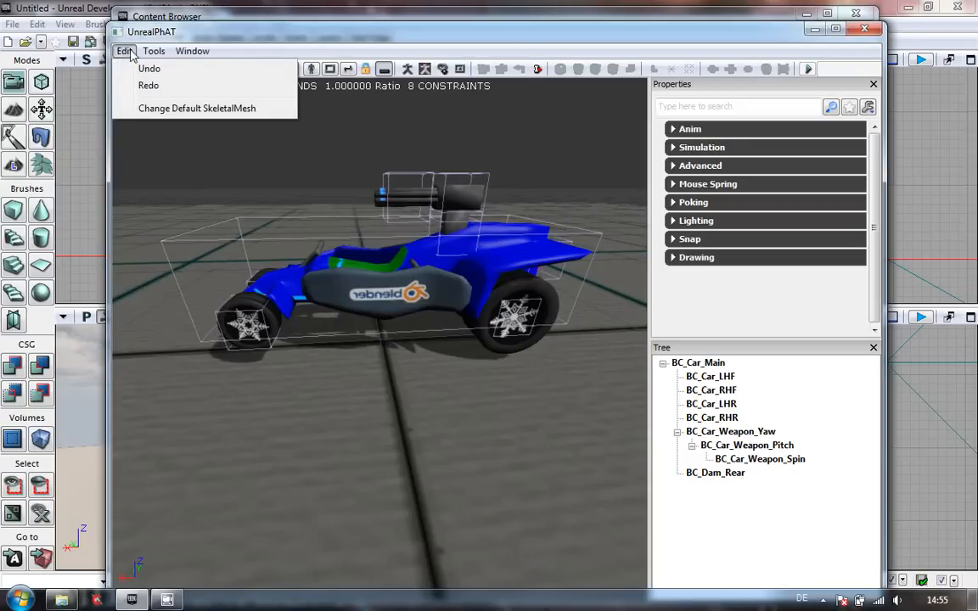
click(170, 77)
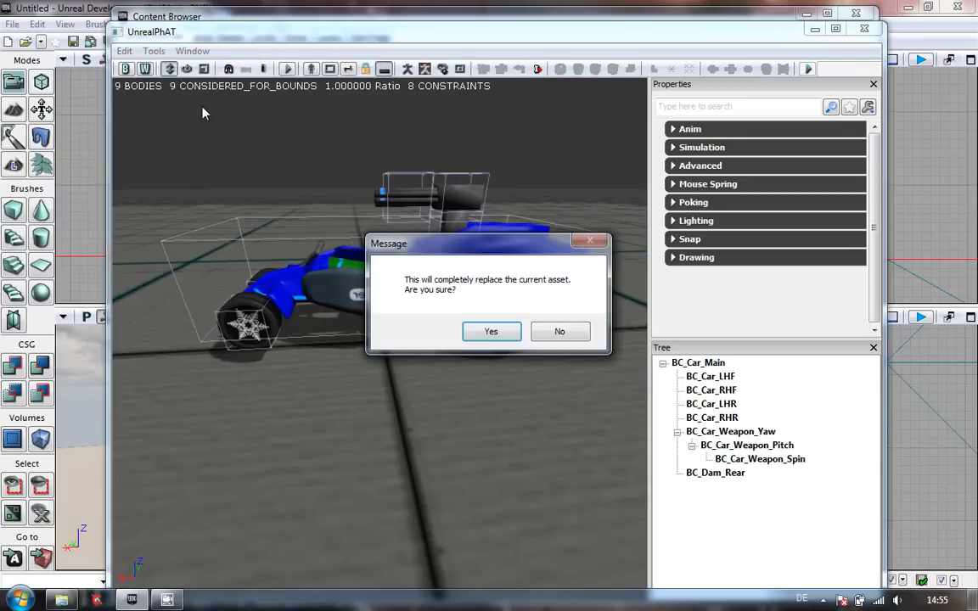
click(490, 331)
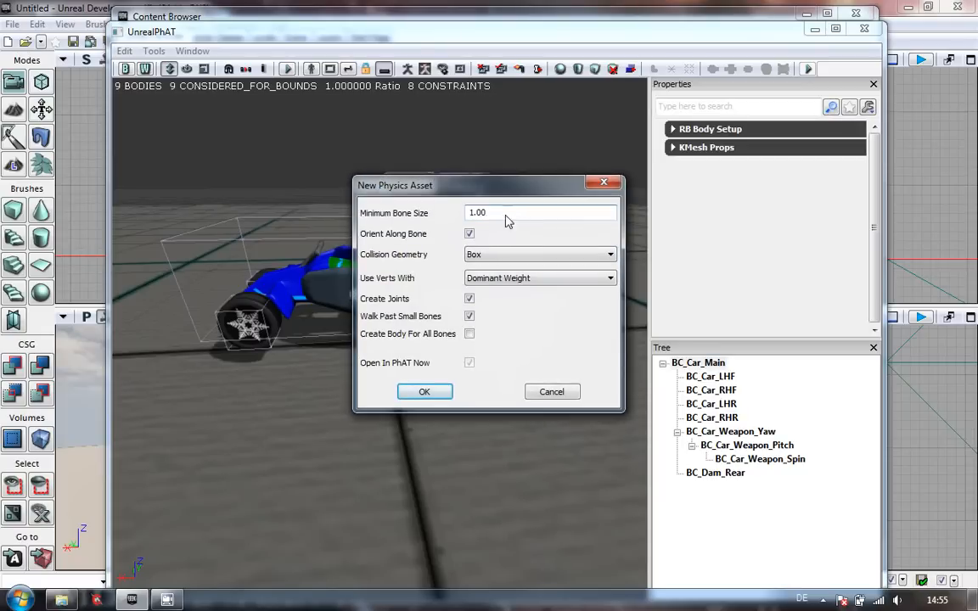
text(40)
click(425, 392)
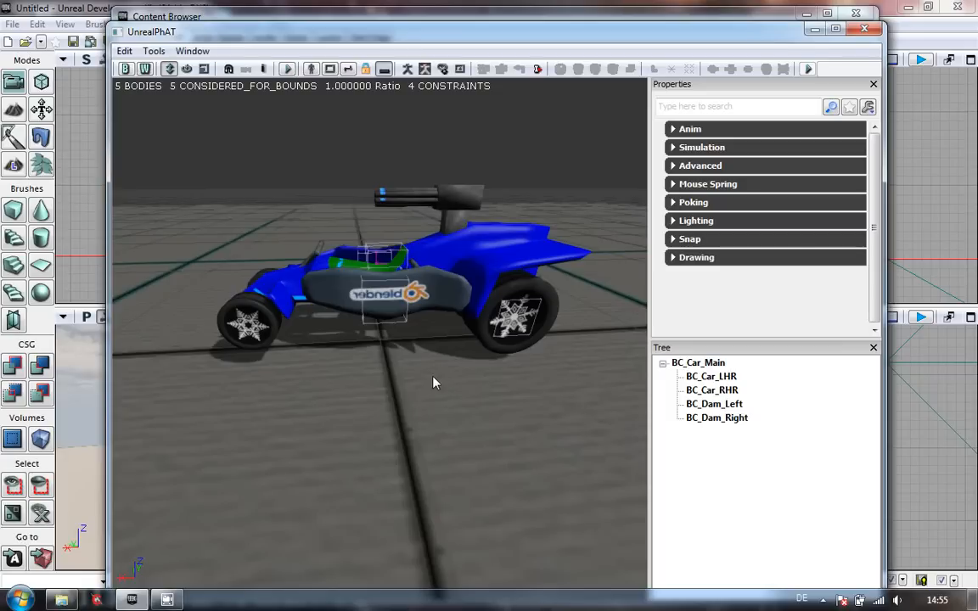
- Delete the BC_Dam_Right and BC_Dam_Left bodies from the regenerated physics asset
click(709, 420)
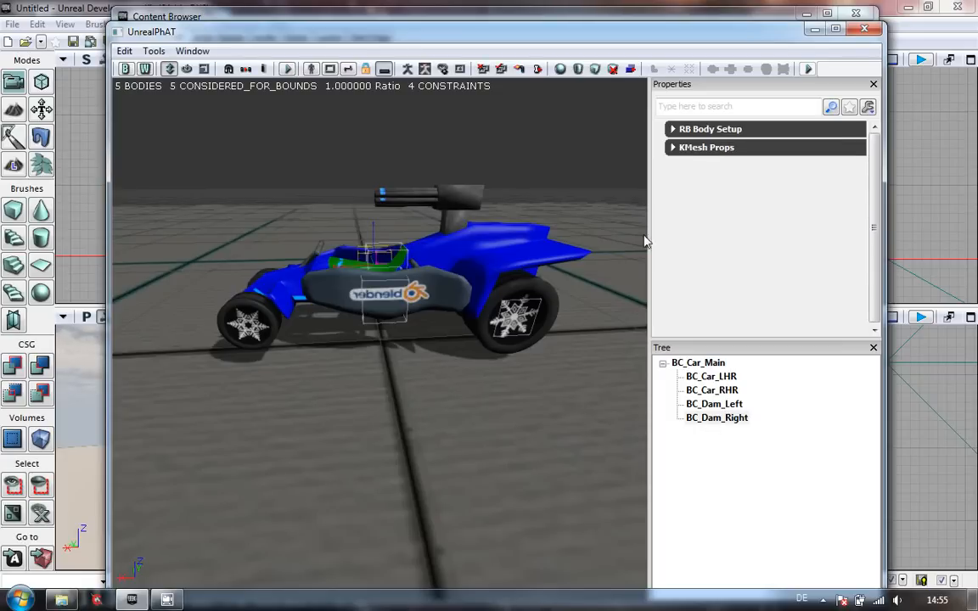
click(612, 69)
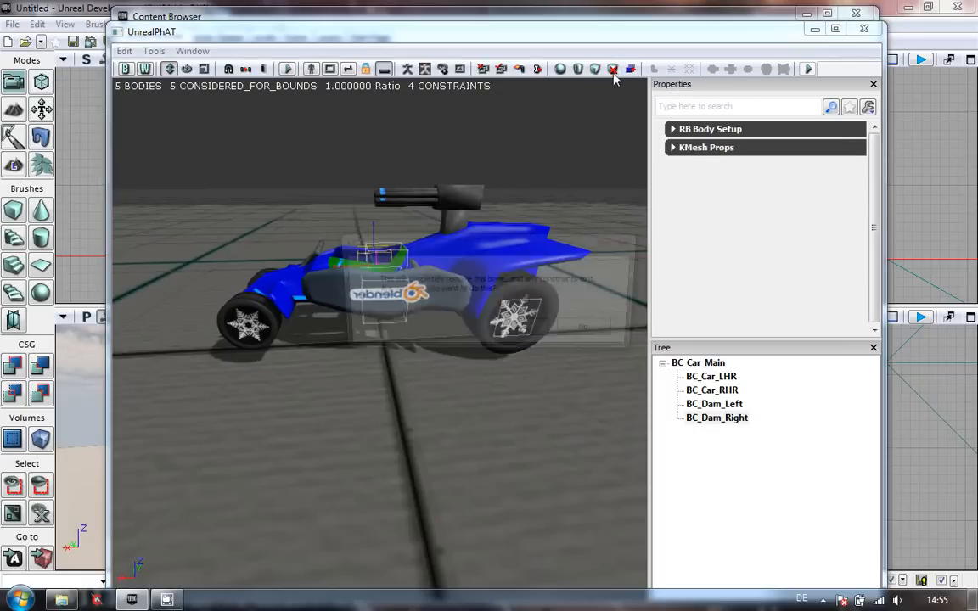
click(524, 331)
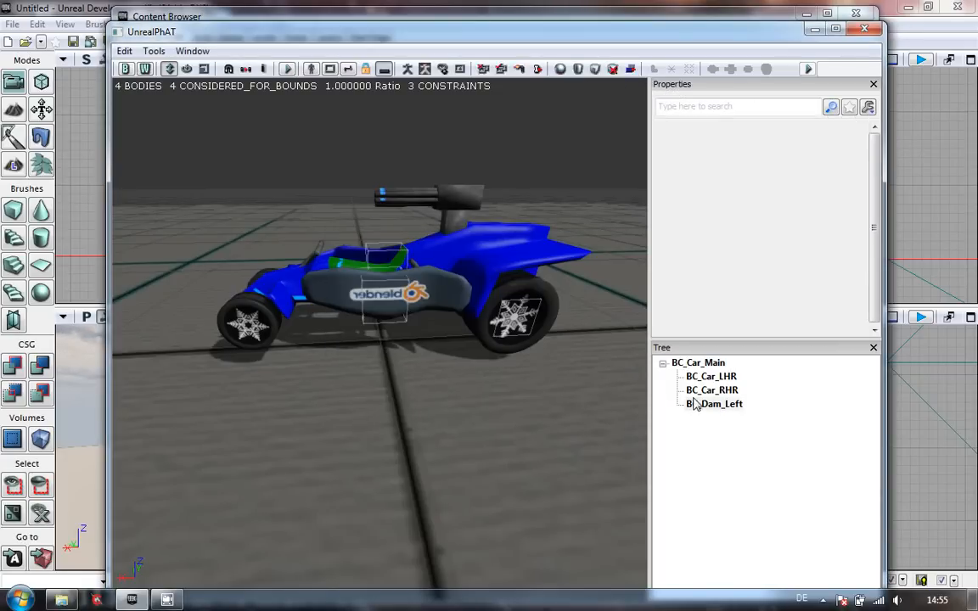
click(551, 68)
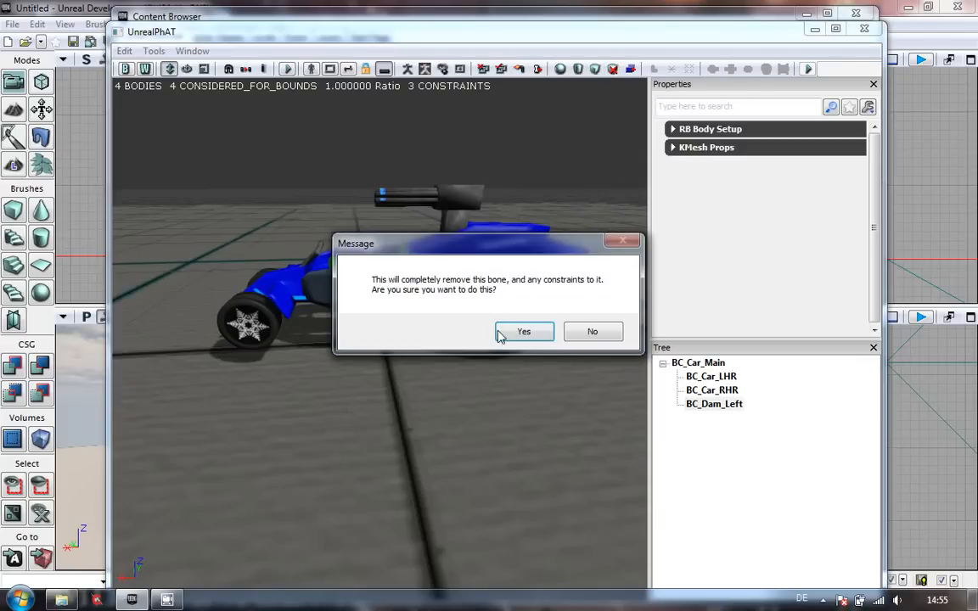
key(Return)
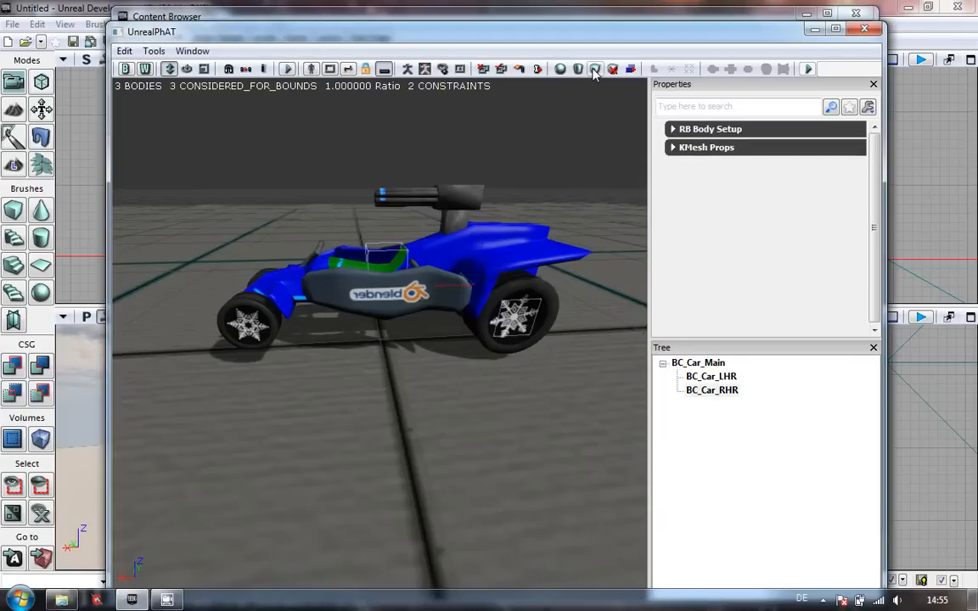
- Delete the rear wheel bodies BC_Car_RHR and BC_Car_LHR together with their constraints
click(556, 68)
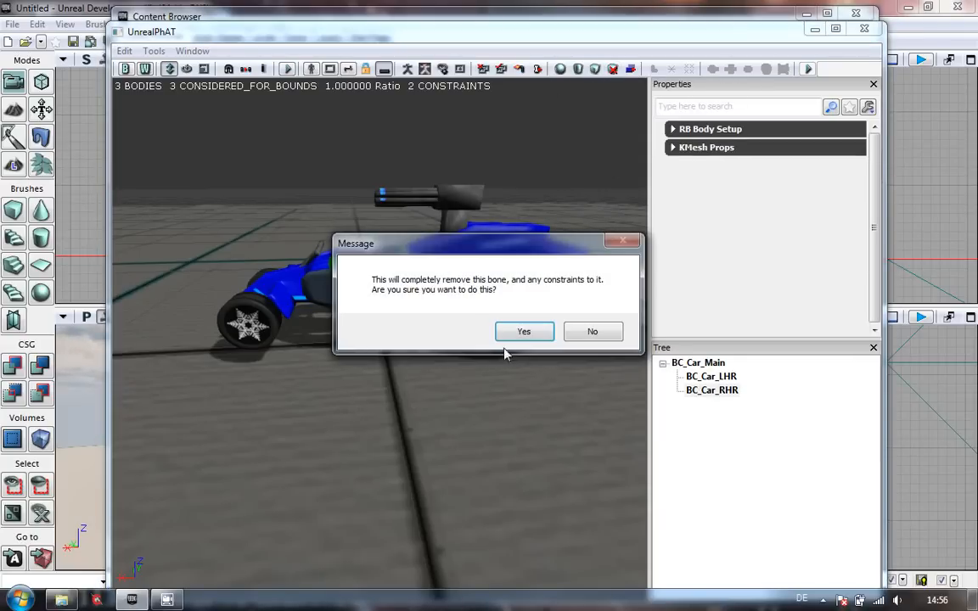
click(525, 332)
click(708, 379)
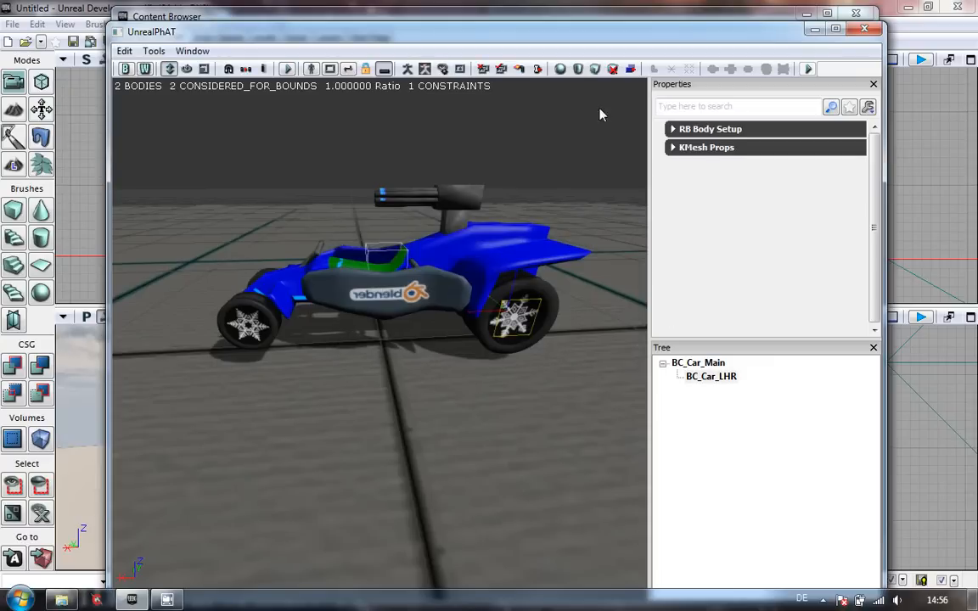
click(612, 69)
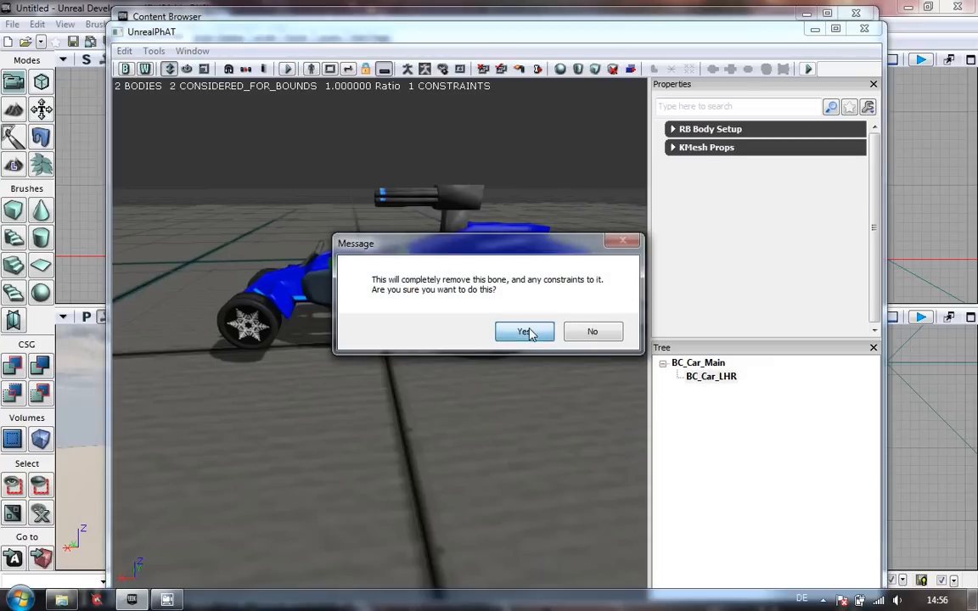
click(524, 331)
- Scale the BC_Car_Main collision box along the car's long axis so it stretches roughly from nose to tail
click(698, 365)
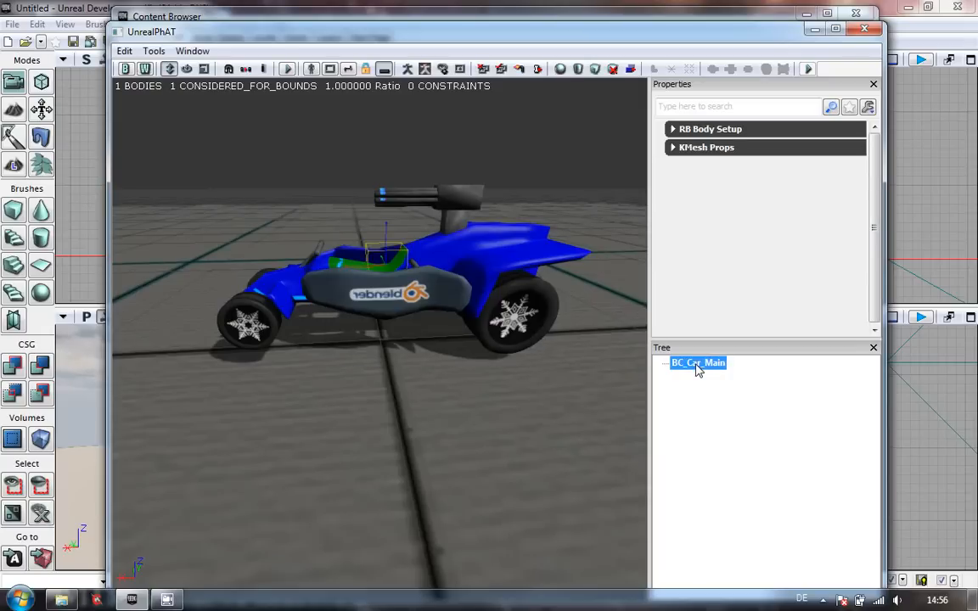
drag(358, 353, 213, 102)
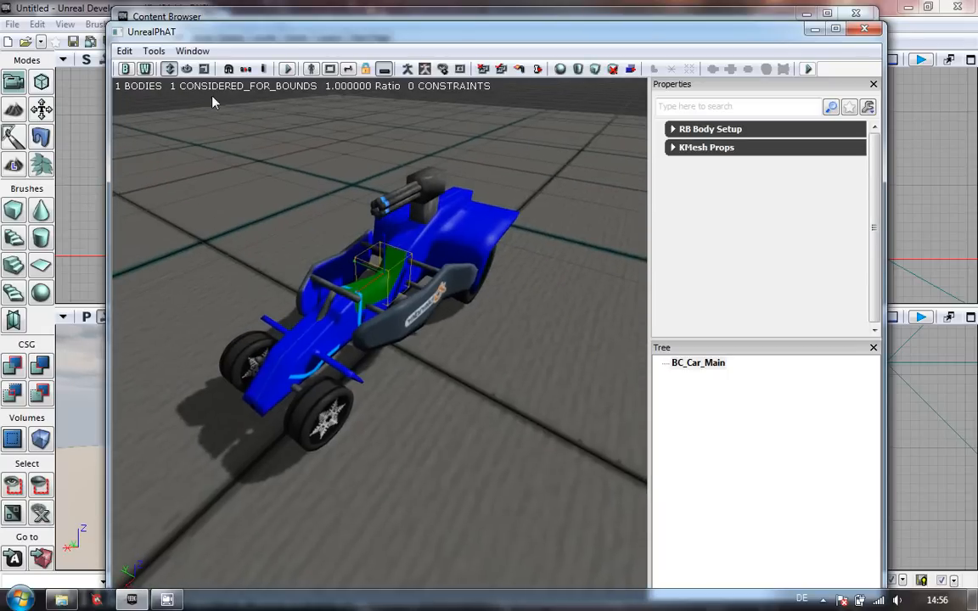
click(204, 69)
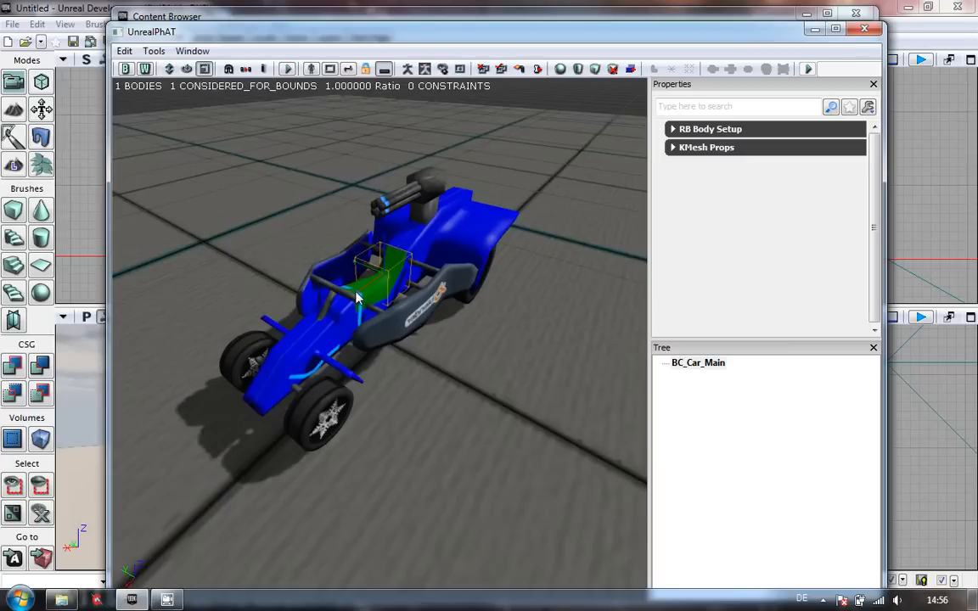
drag(360, 294, 114, 568)
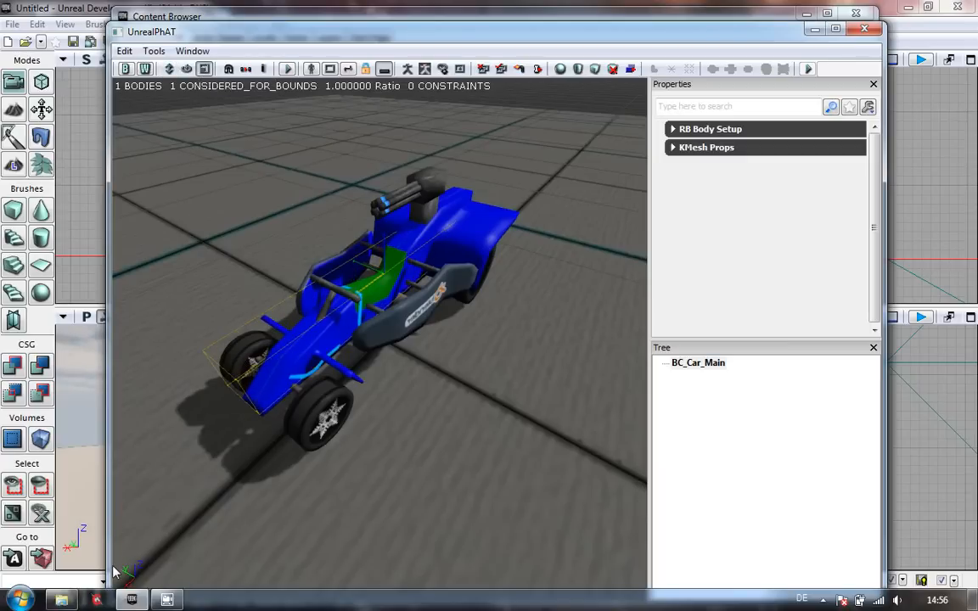
drag(528, 322, 212, 130)
drag(291, 253, 366, 284)
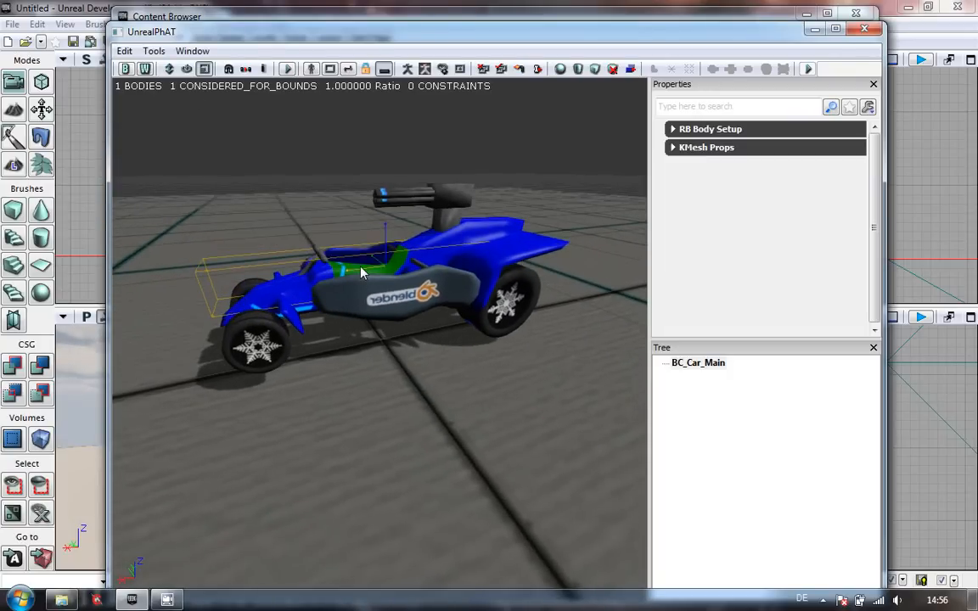
- Shift the BC_Car_Main collision box slightly toward the rear and scale it taller to enclose the chassis
click(171, 71)
drag(358, 274, 376, 268)
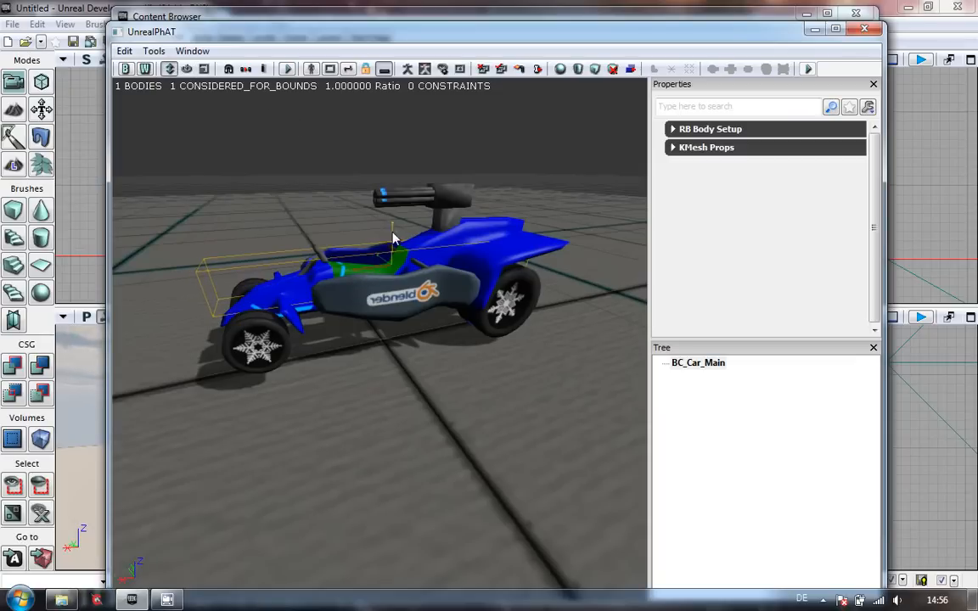
click(204, 68)
drag(395, 232, 394, 160)
drag(436, 408, 365, 293)
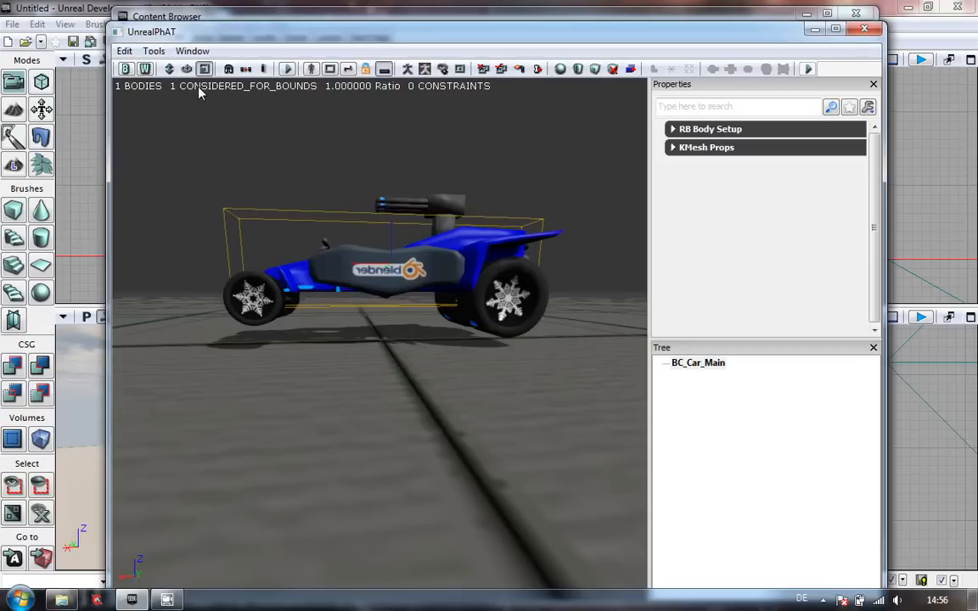
- Raise the BC_Car_Main collision box by about 10 units and move it slightly further toward the car's rear
click(169, 69)
drag(390, 244, 401, 210)
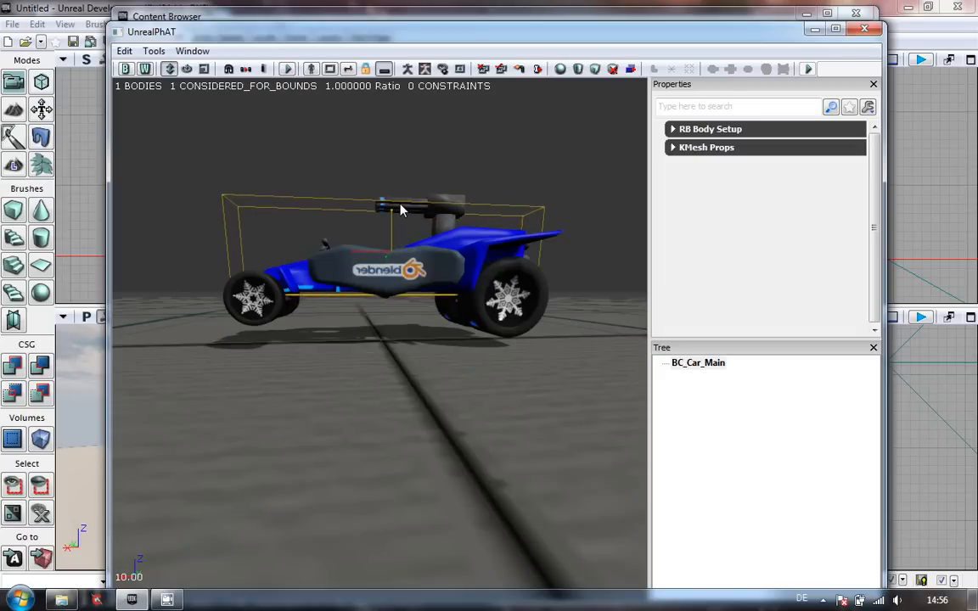
drag(385, 341, 295, 179)
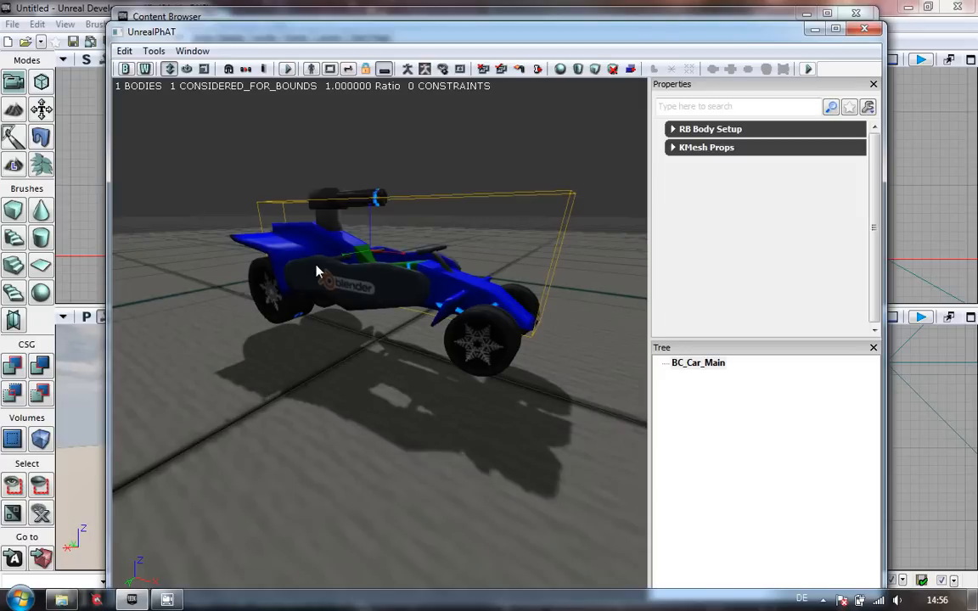
drag(358, 257, 306, 272)
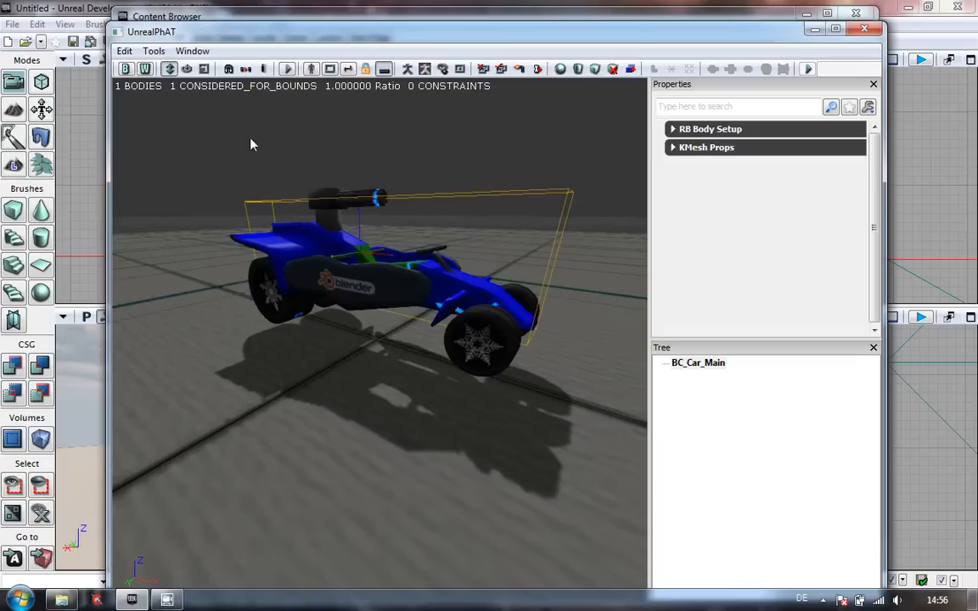
- Scale the BC_Car_Main collision box sideways so it spans the full width of the car's rear bodywork
click(124, 50)
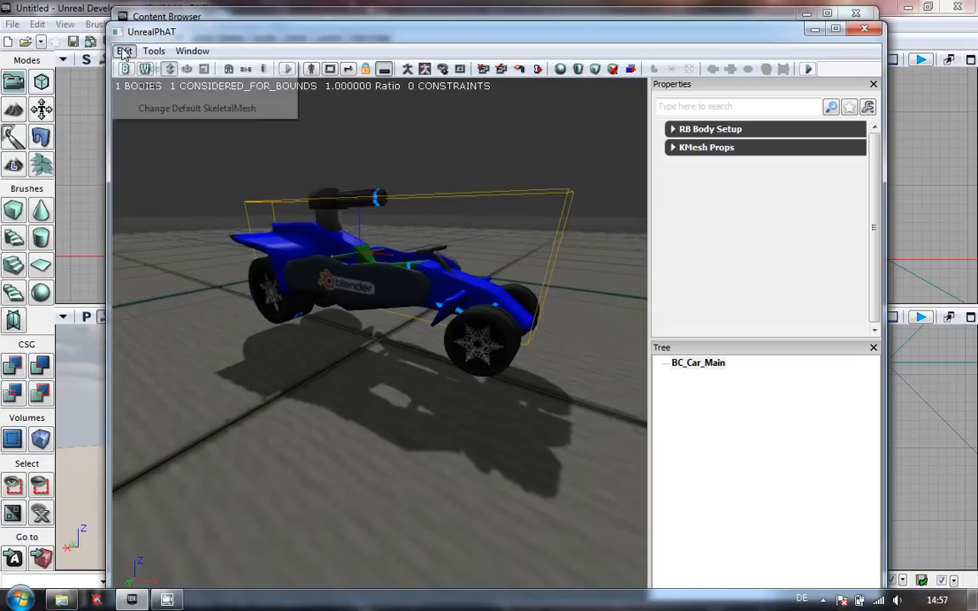
click(140, 70)
drag(320, 391, 376, 276)
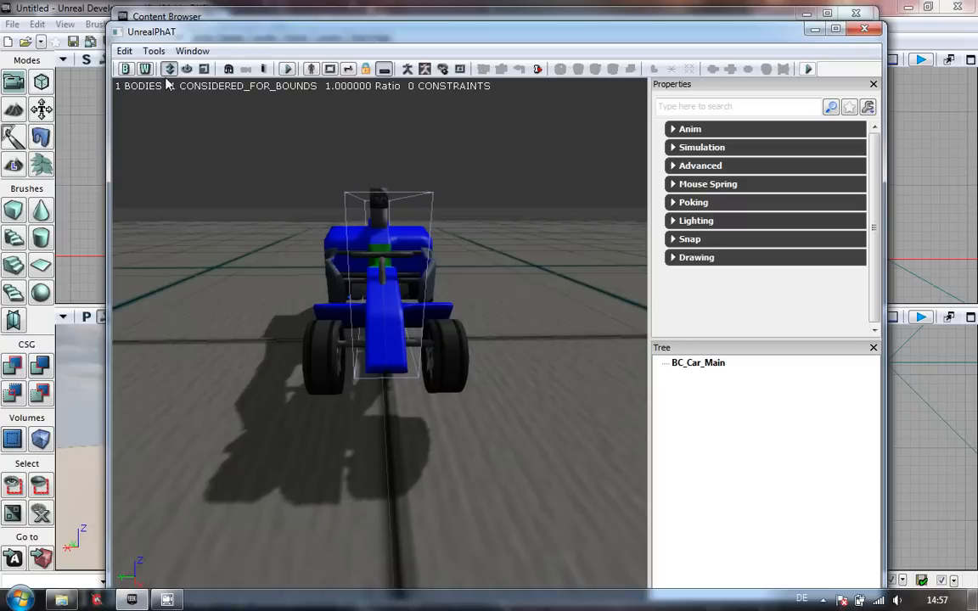
click(204, 68)
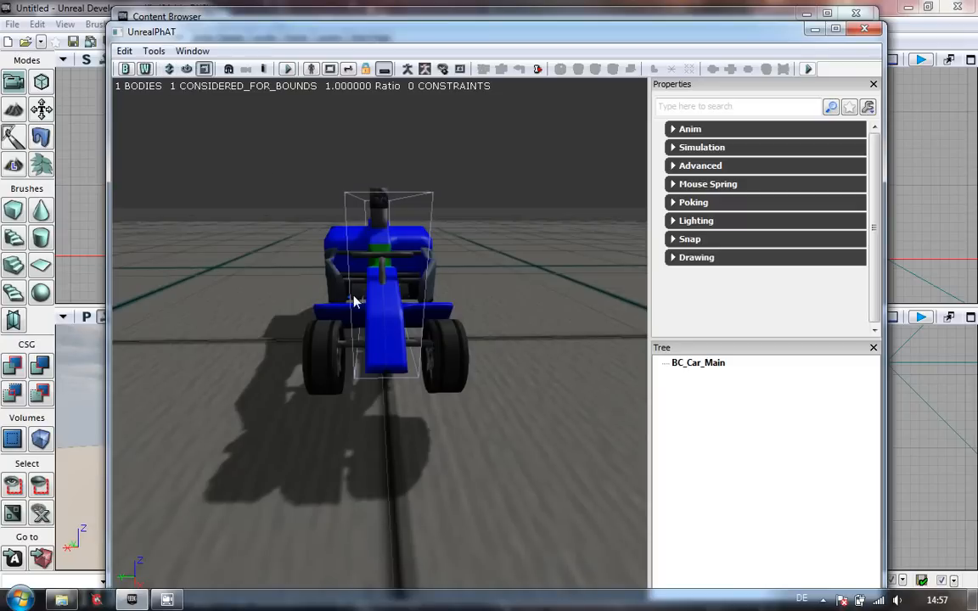
click(694, 364)
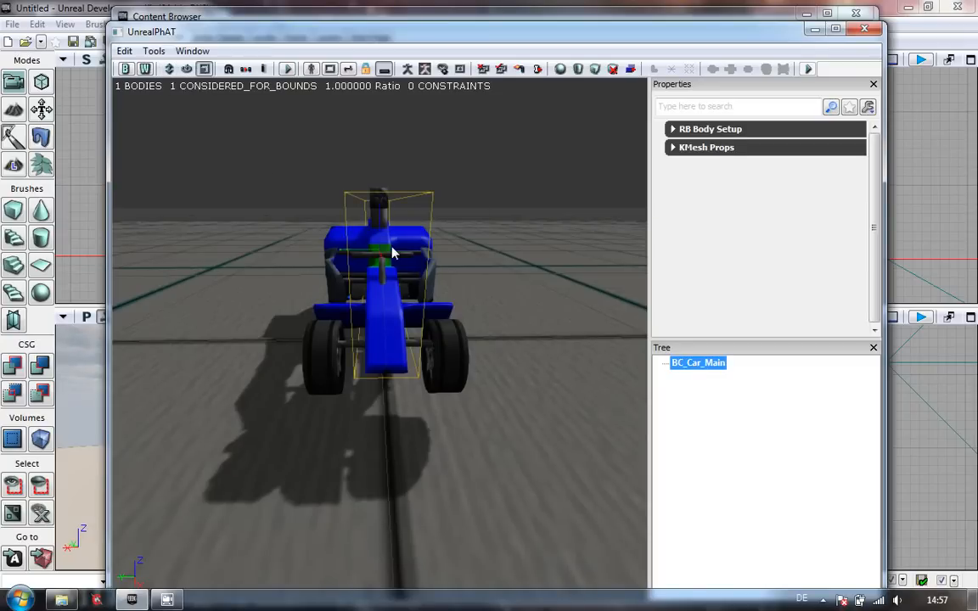
click(342, 255)
drag(341, 255, 308, 365)
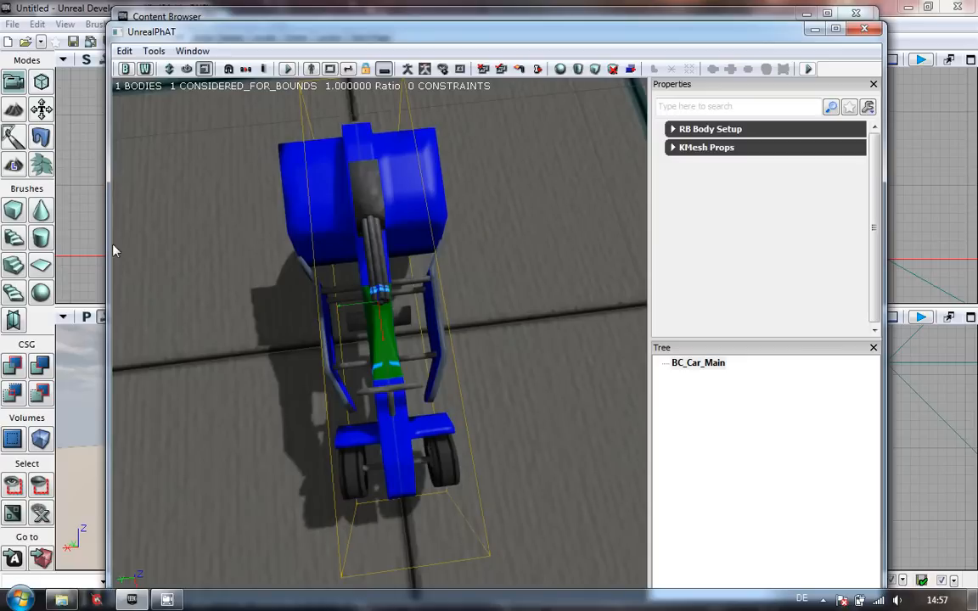
click(280, 374)
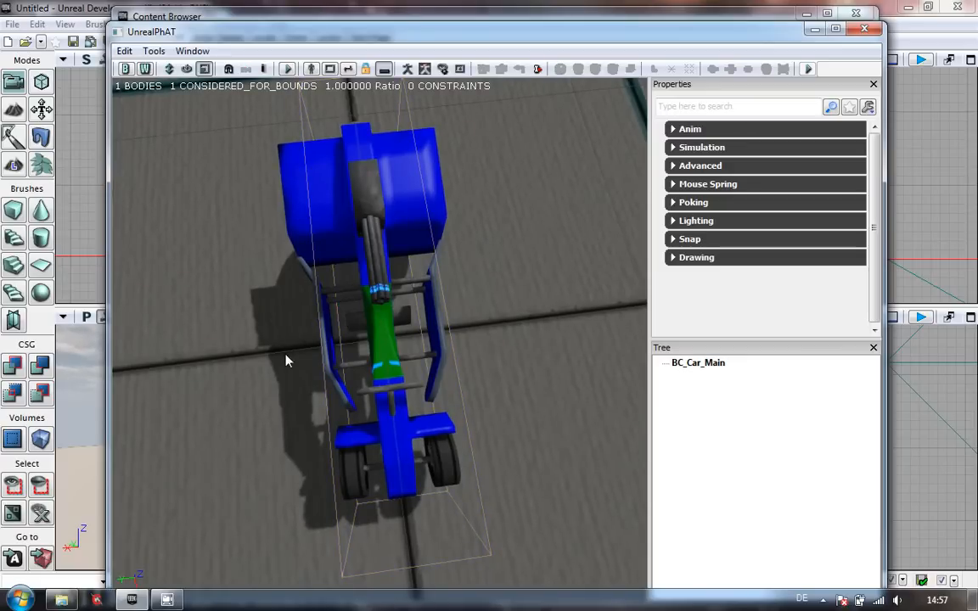
click(328, 409)
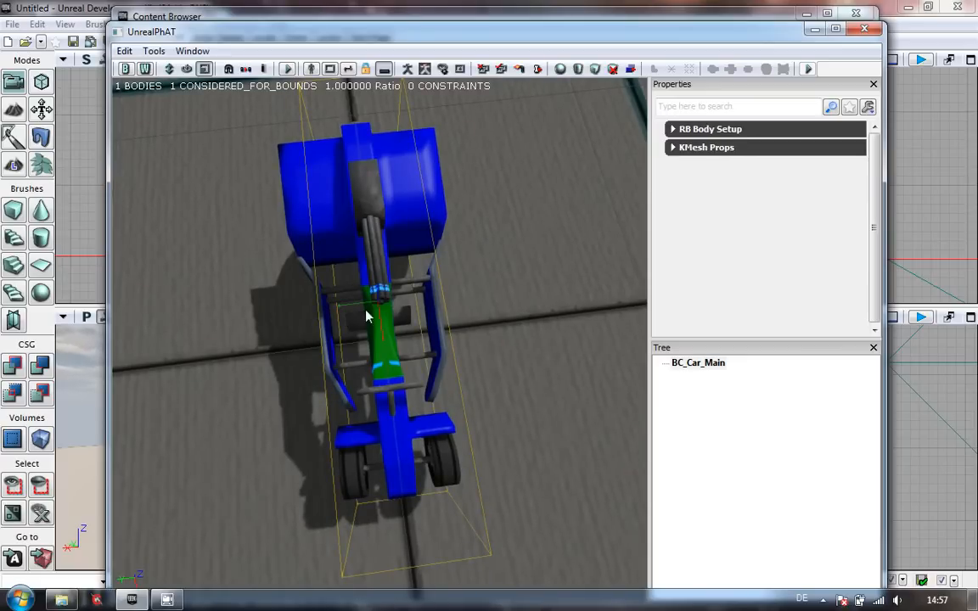
drag(356, 310, 296, 335)
drag(235, 418, 405, 196)
drag(142, 419, 152, 523)
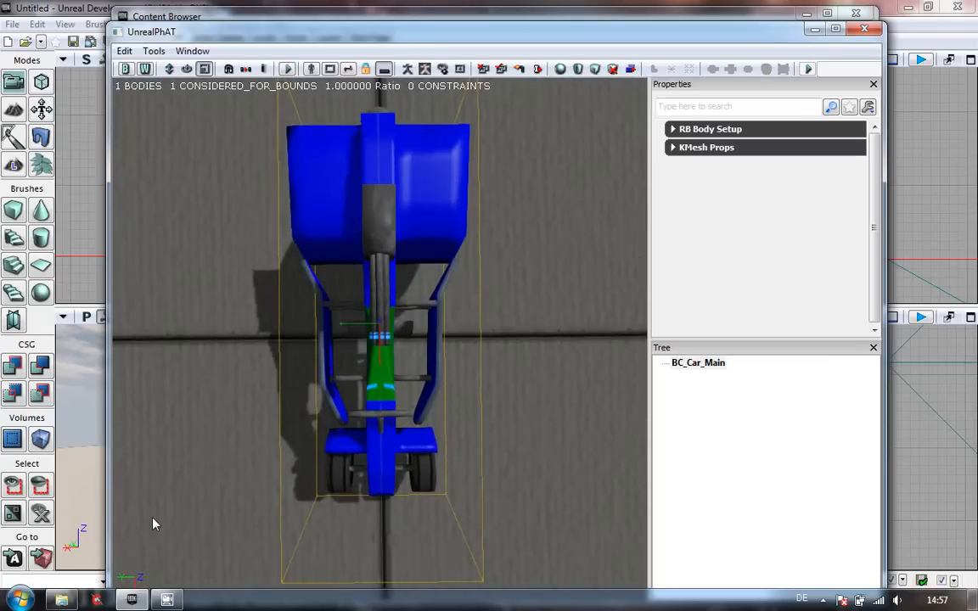
- Widen the BC_Car_Main collision box slightly more so it extends just beyond the bodywork on both sides
click(128, 459)
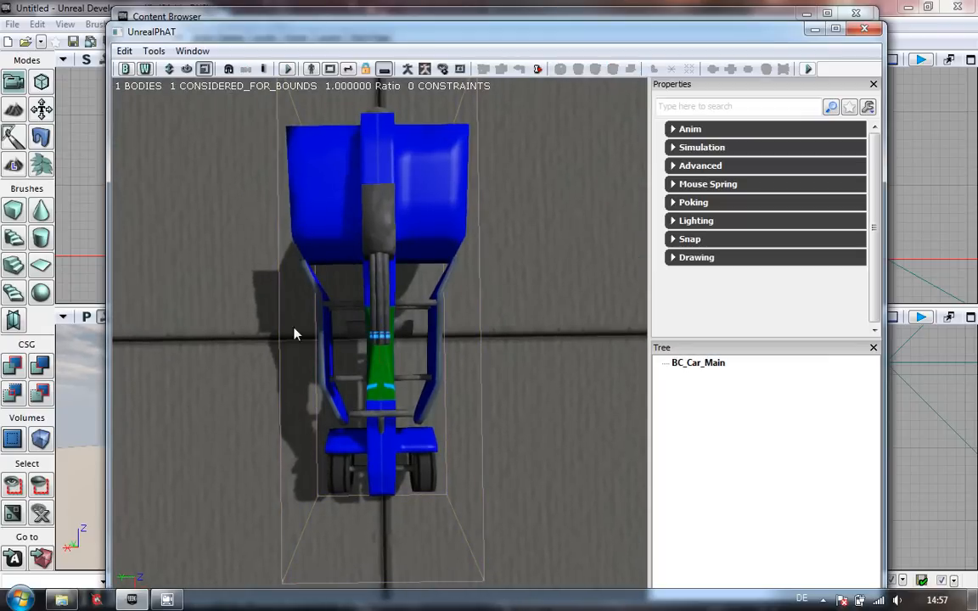
click(319, 345)
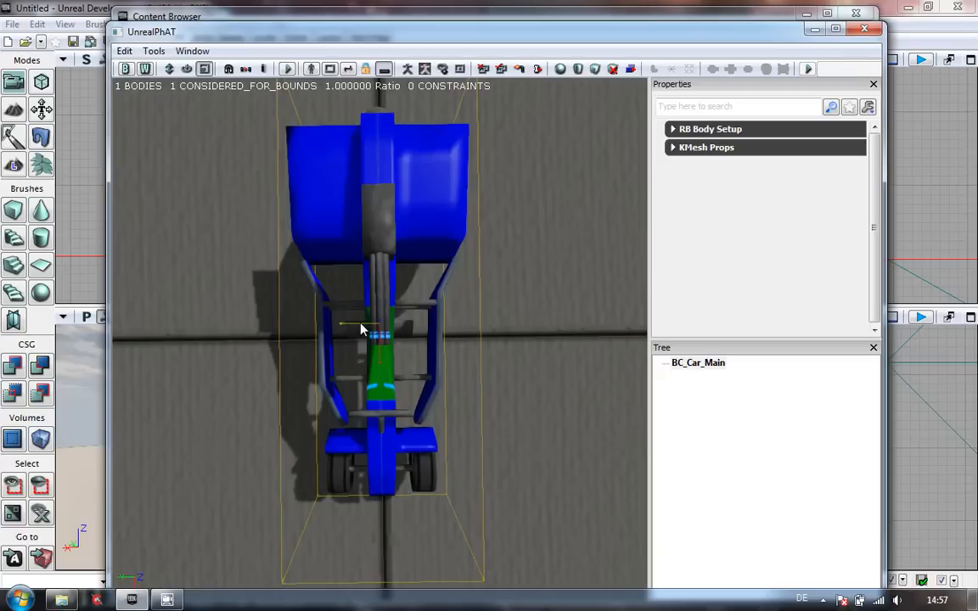
mouse_move(353, 325)
mouse_down()
mouse_move(345, 327)
mouse_move(364, 326)
mouse_up()
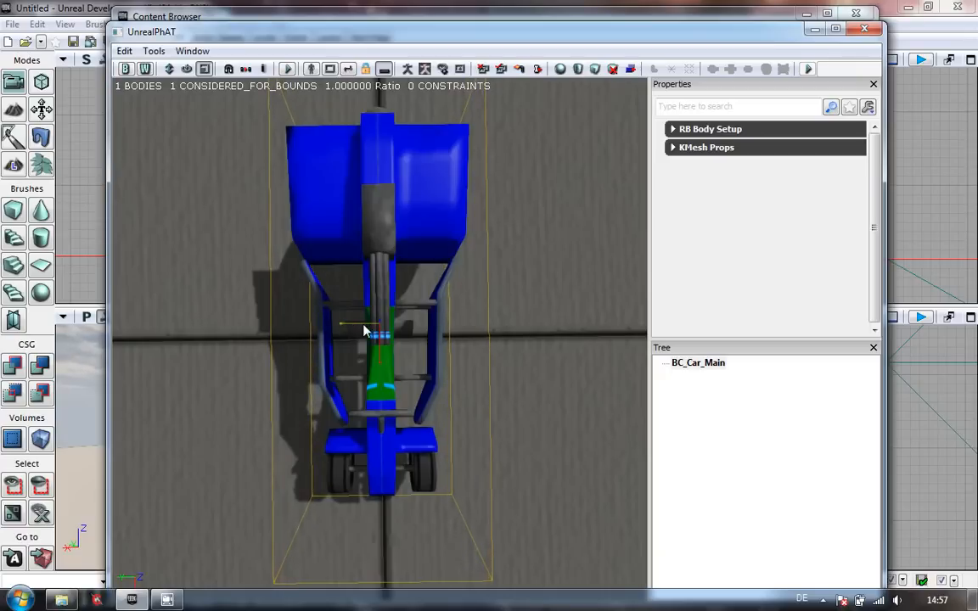
drag(211, 401, 382, 280)
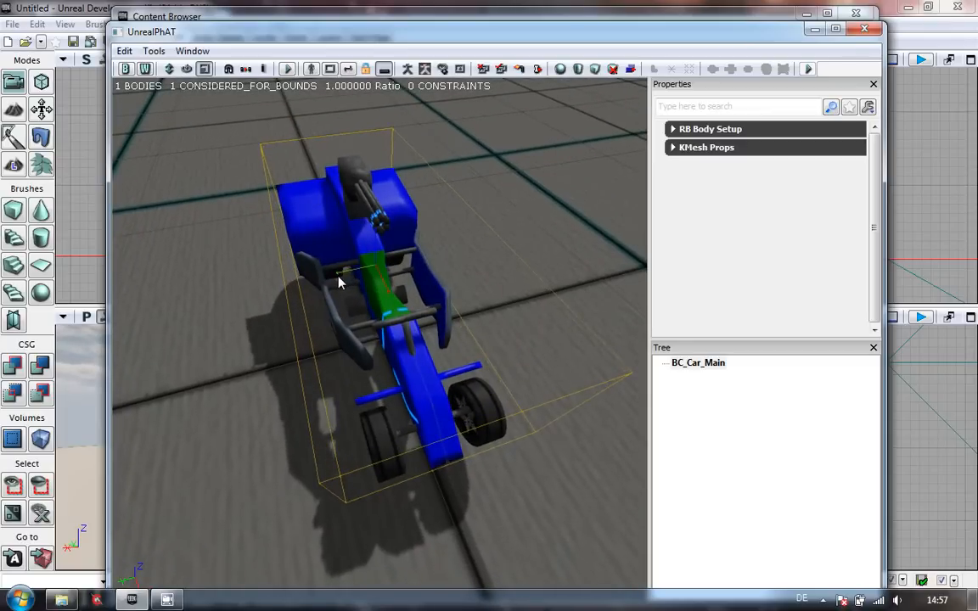
drag(213, 389, 321, 424)
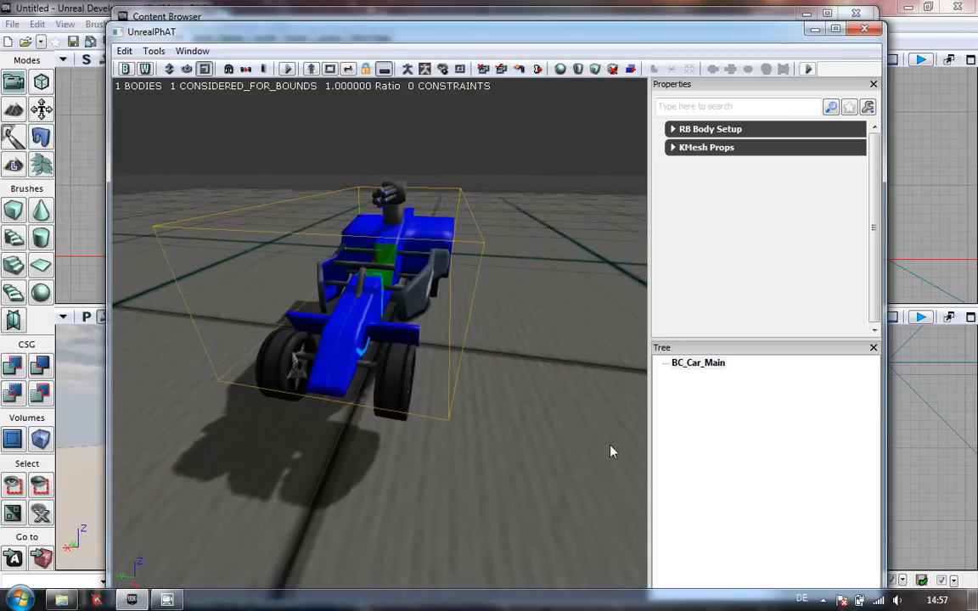
click(530, 333)
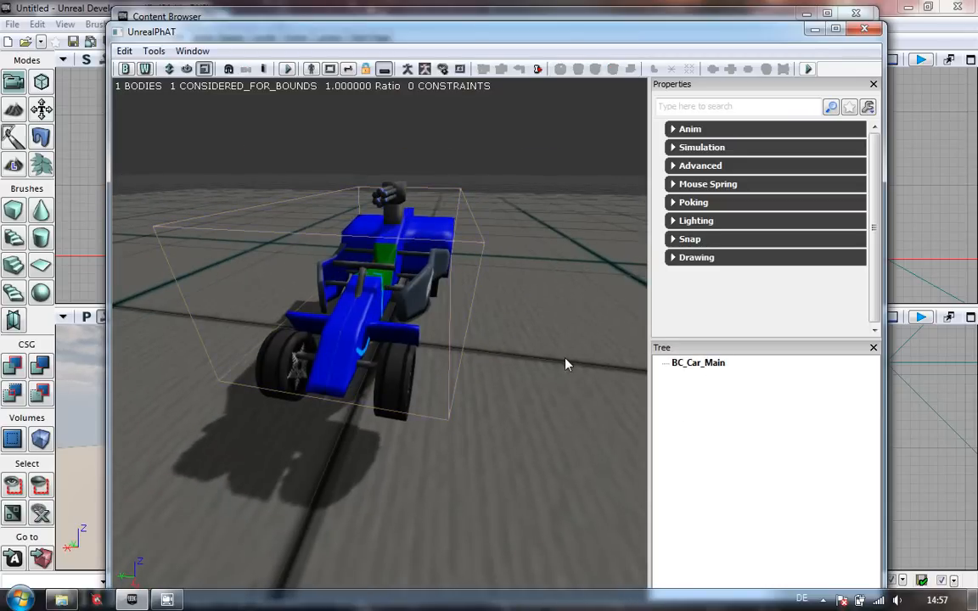
click(673, 130)
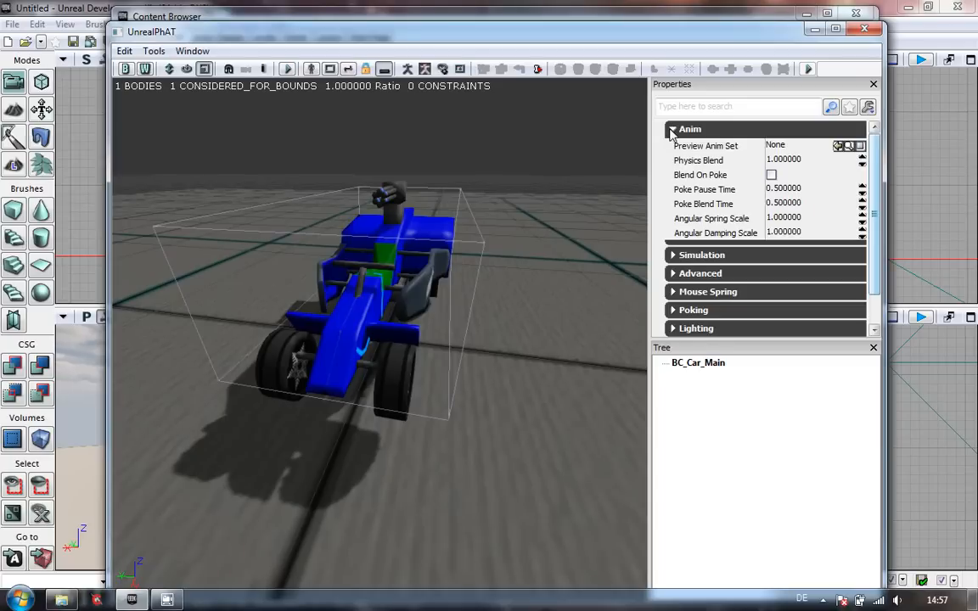
click(673, 130)
click(674, 148)
click(675, 148)
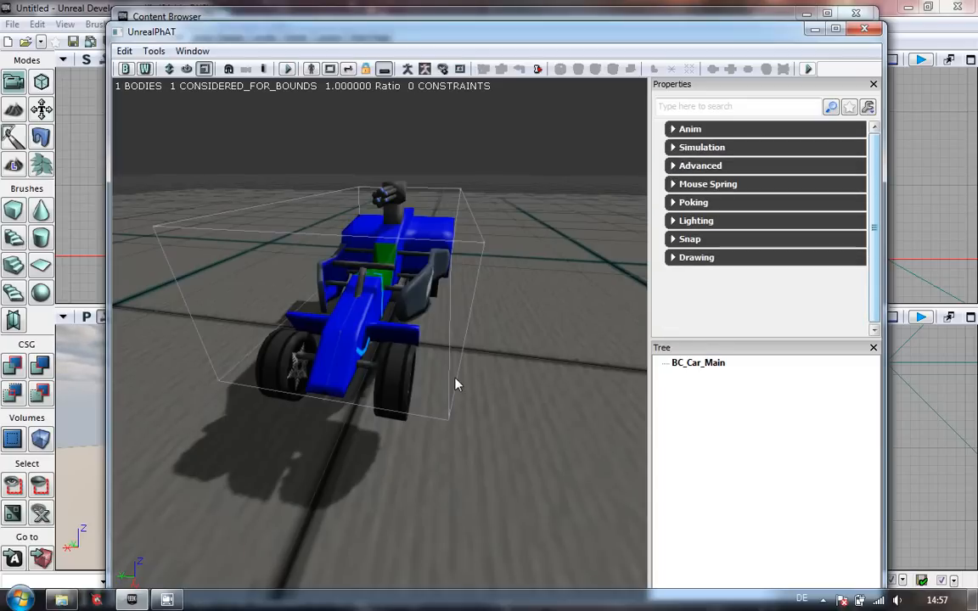
- Assign the PhysMat_BC_Car physical material from the VH_BC_Car package's Materials group to the BC_Car_Main body
click(456, 385)
click(672, 129)
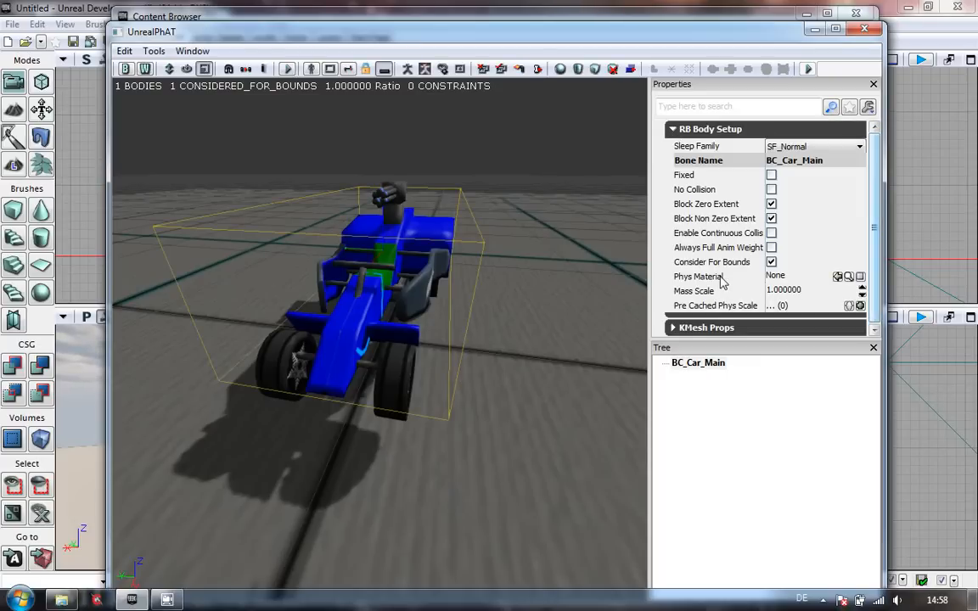
click(398, 19)
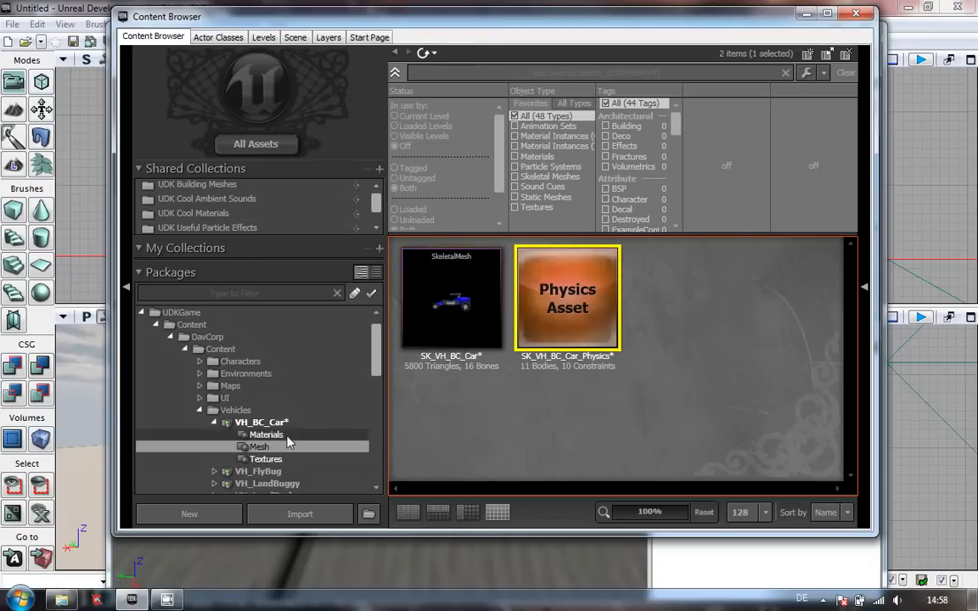
click(287, 436)
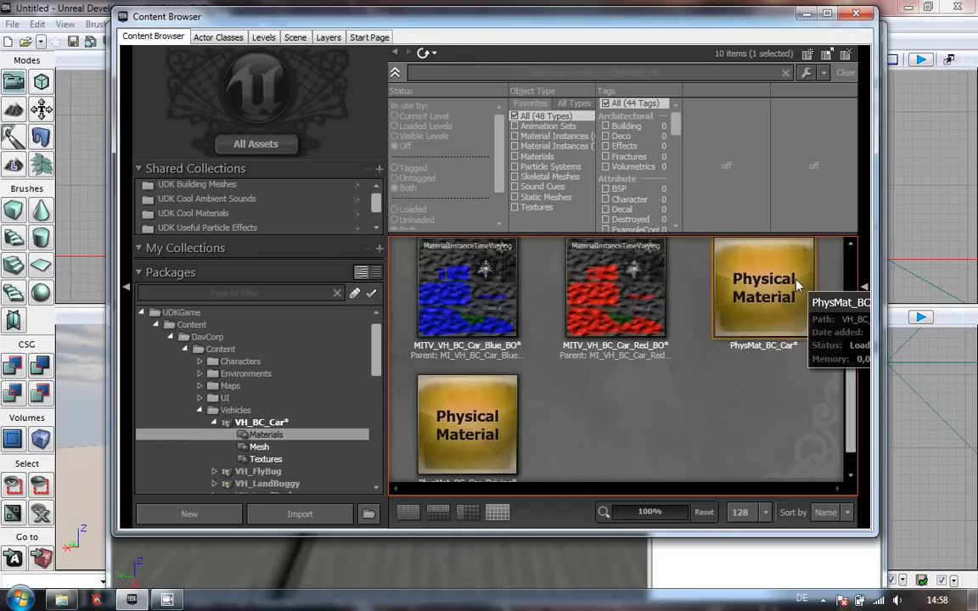
click(798, 286)
drag(344, 16, 357, 147)
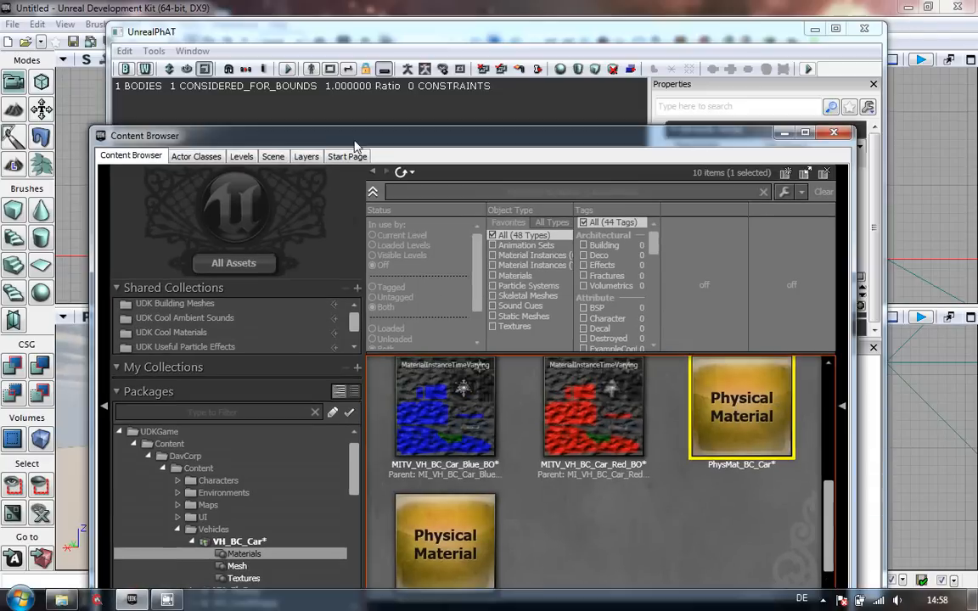
click(414, 32)
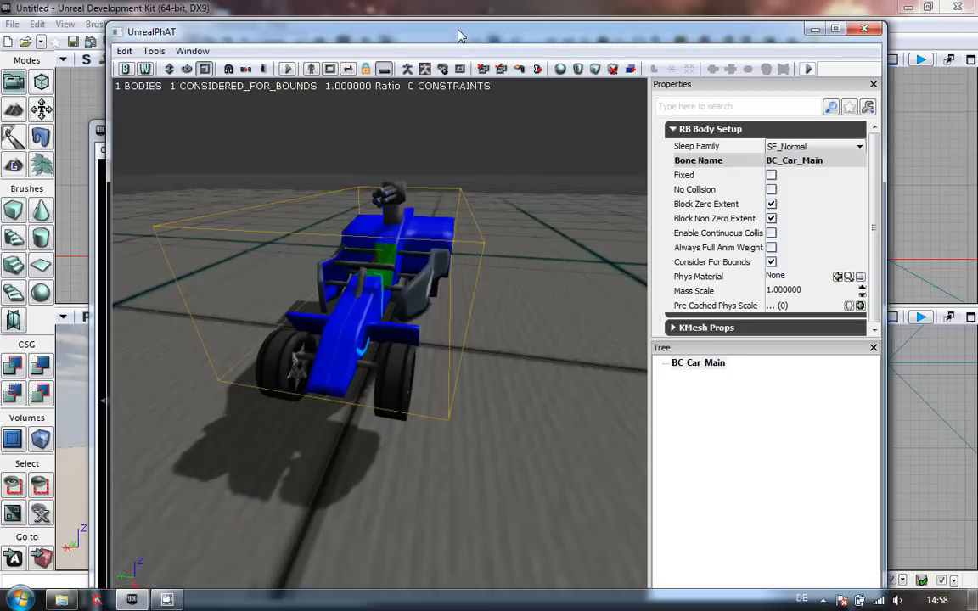
click(838, 278)
- Examine how the BC_Car_Main collision box fits the chassis, wheels and turret from both sides, above and the front
drag(558, 399, 113, 369)
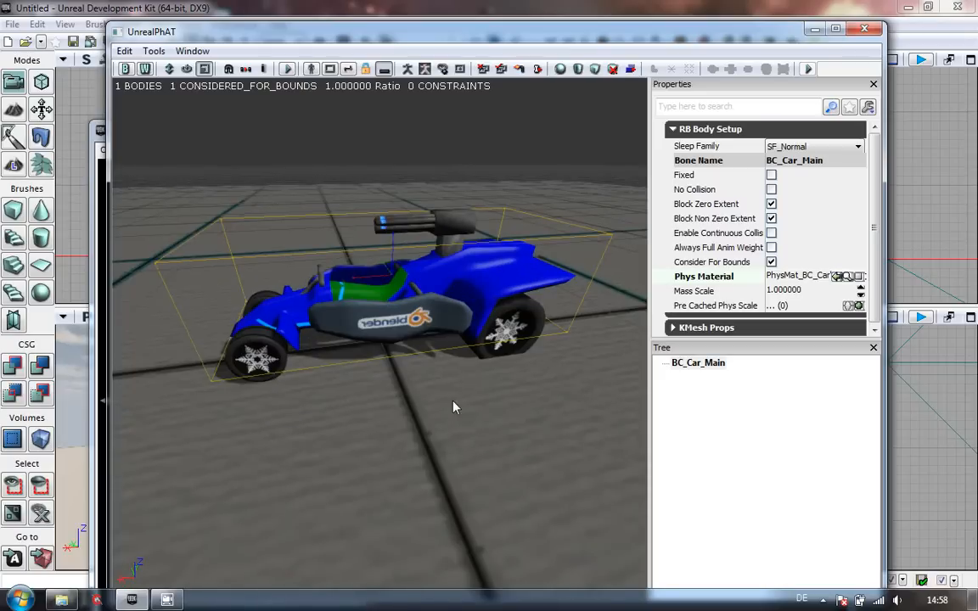
drag(397, 389, 276, 348)
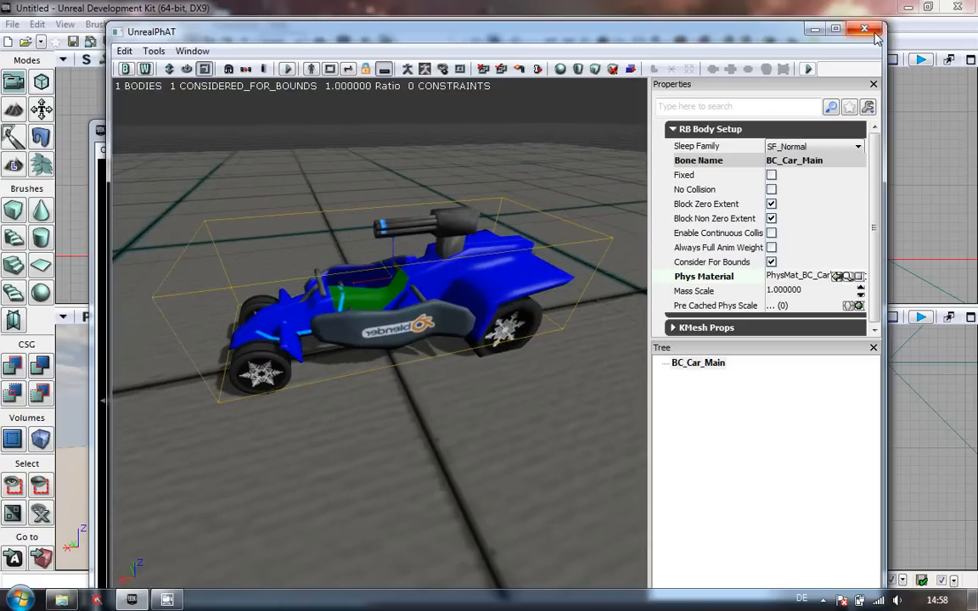
drag(463, 349, 459, 427)
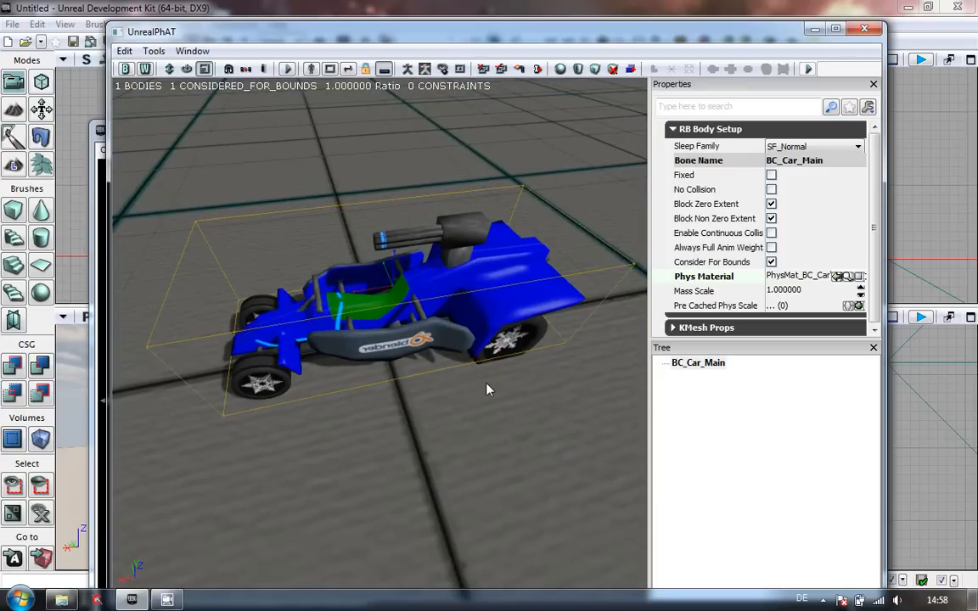
drag(442, 366, 247, 366)
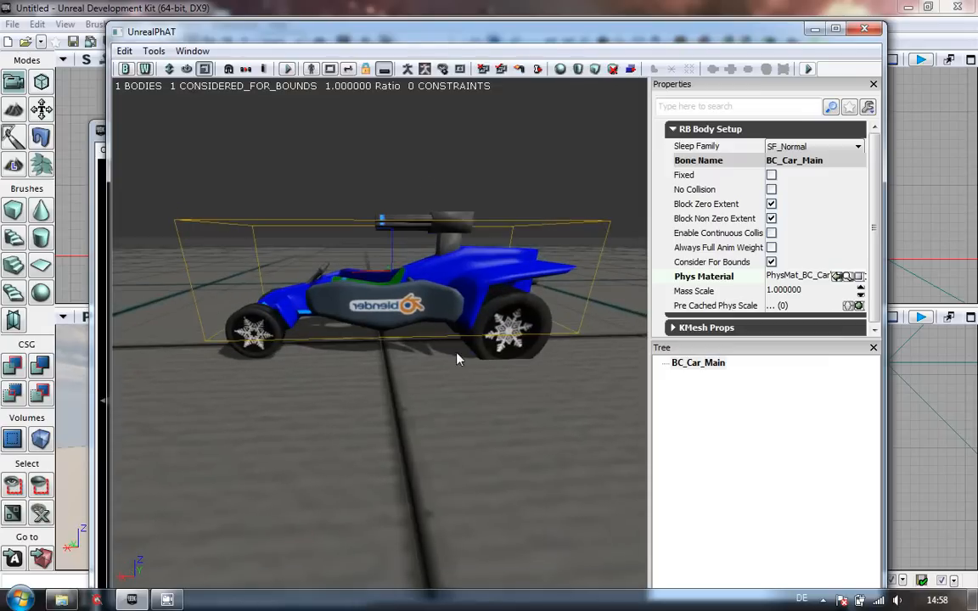
drag(408, 377, 377, 365)
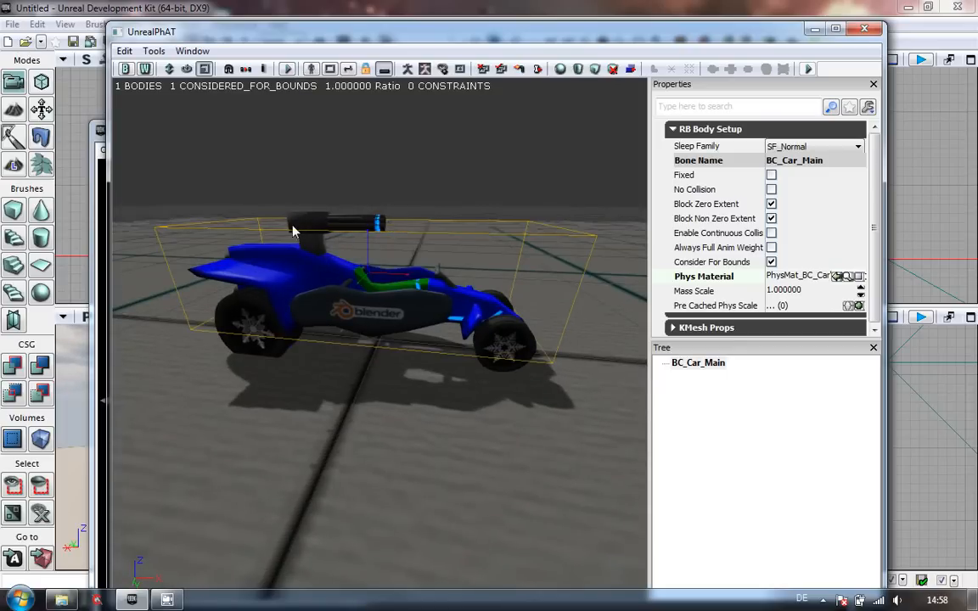
drag(370, 317, 428, 244)
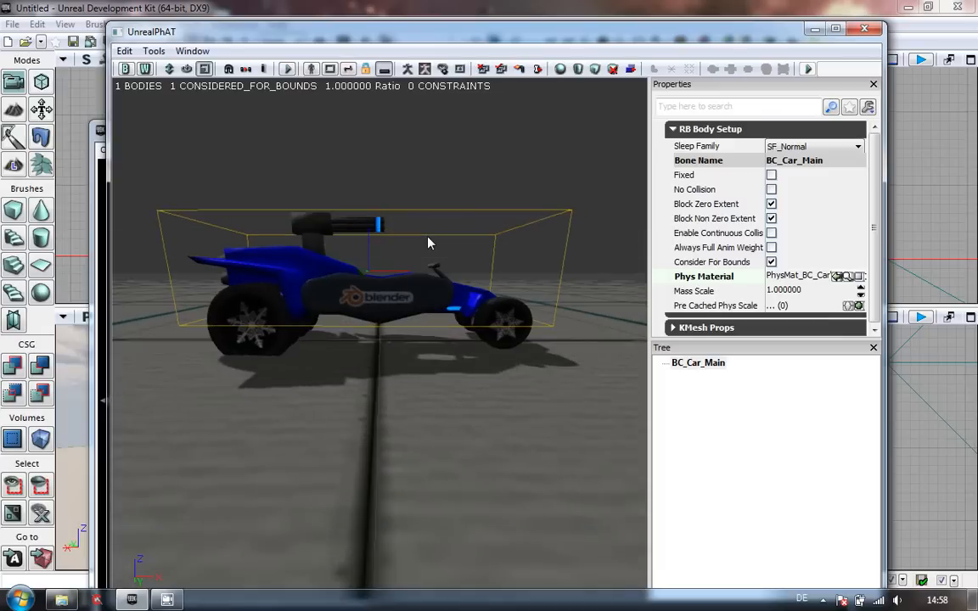
drag(394, 402, 115, 449)
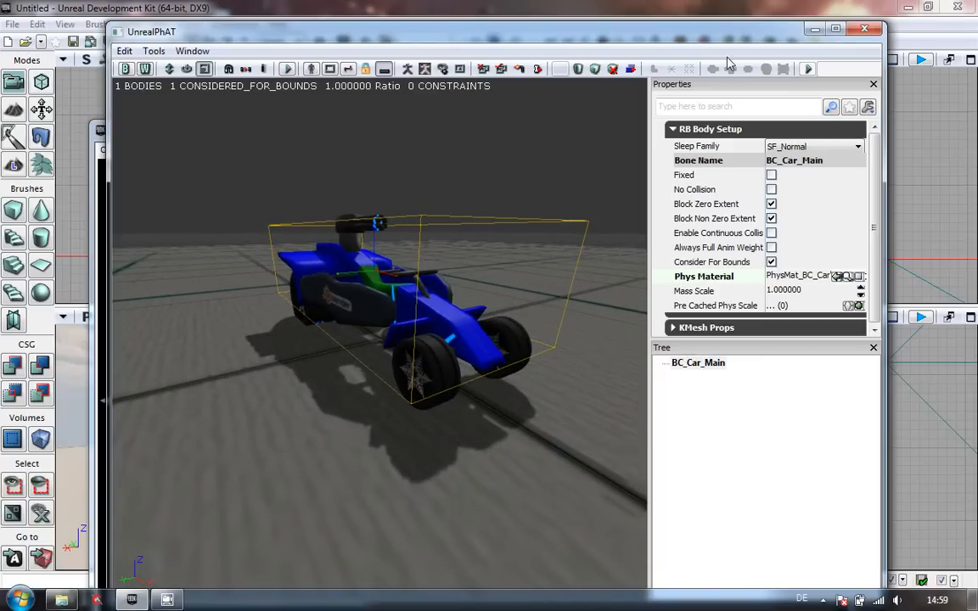
- Close the physics asset editor and save the VH_BC_Car package
click(866, 30)
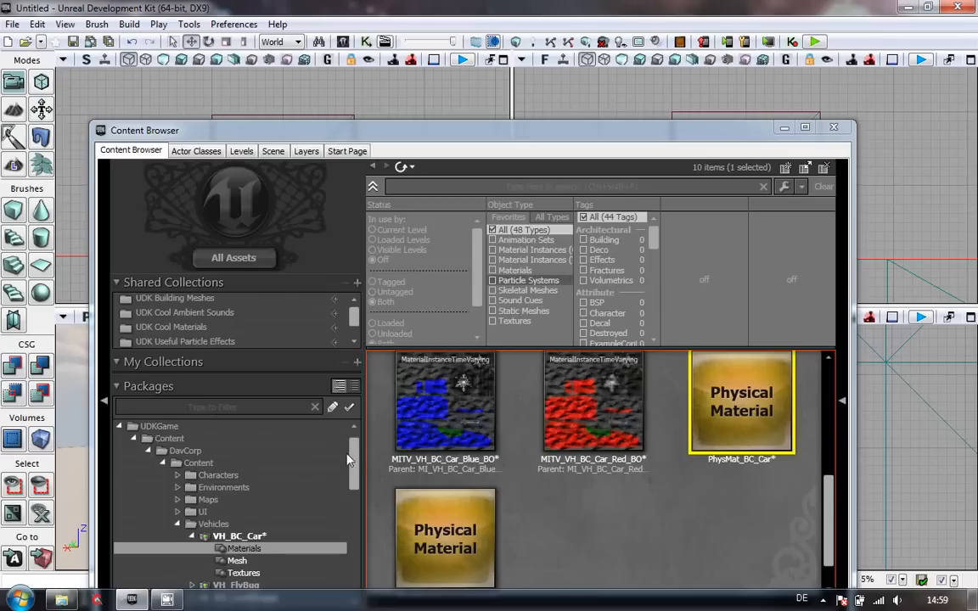
click(255, 538)
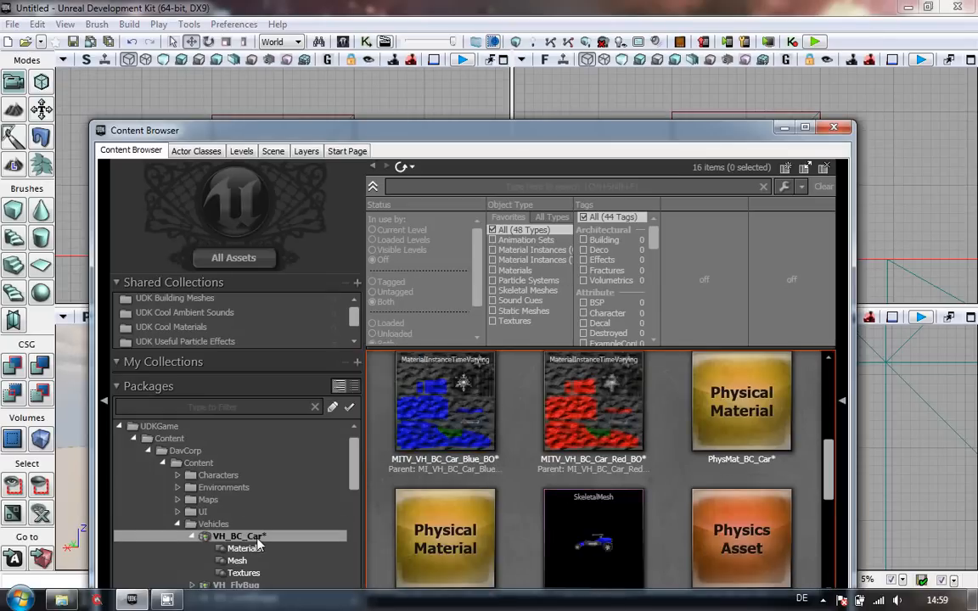
right_click(259, 544)
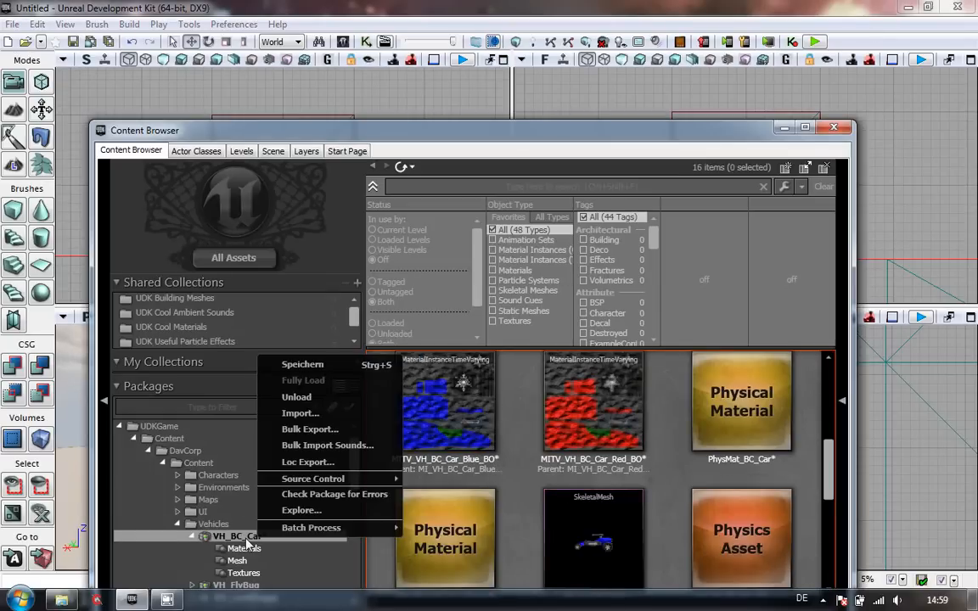
click(328, 367)
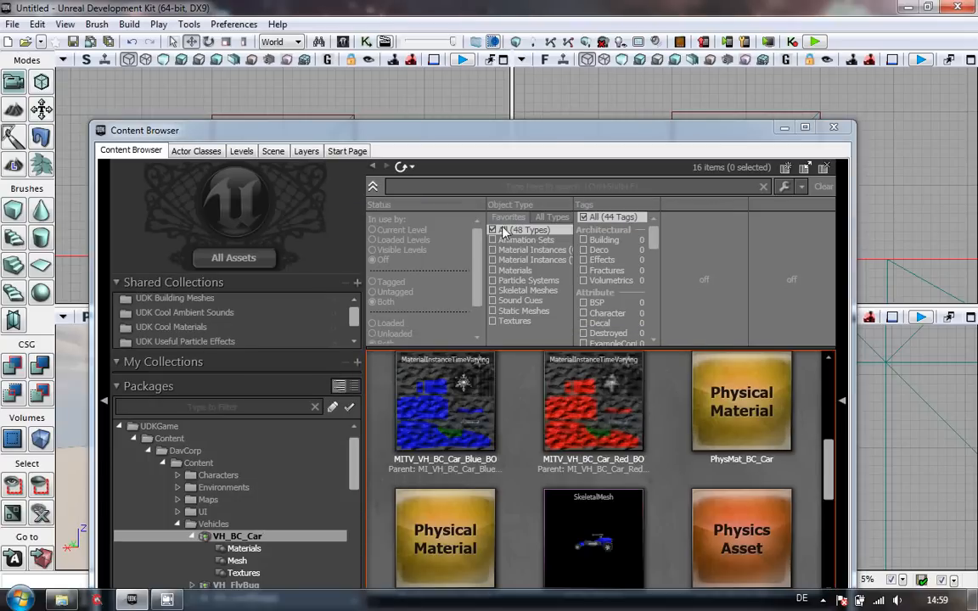
- Review the skeletal mesh and its physics asset in the VH_BC_Car package's Mesh group
double_click(550, 133)
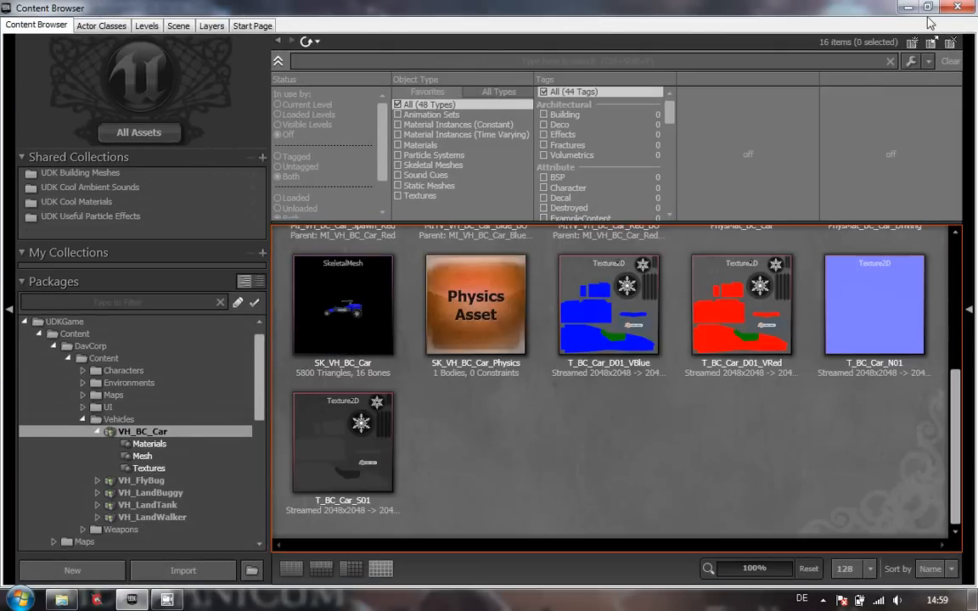
double_click(836, 11)
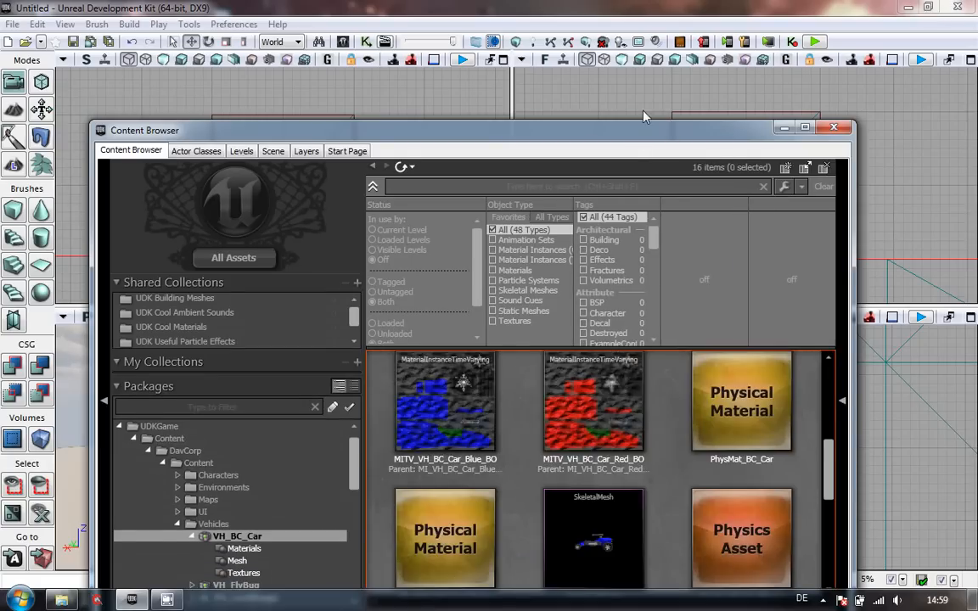
drag(643, 129, 662, 42)
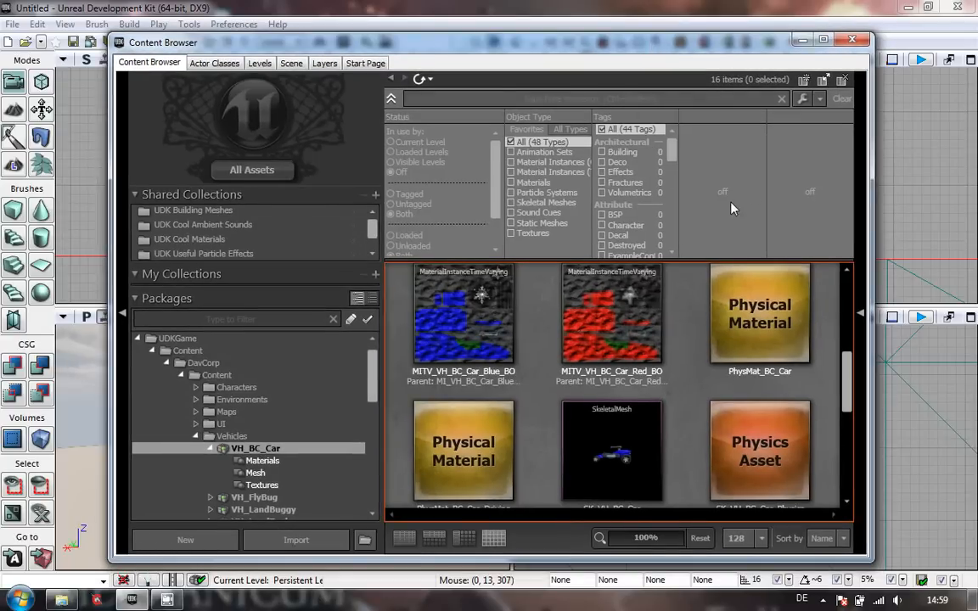
click(254, 474)
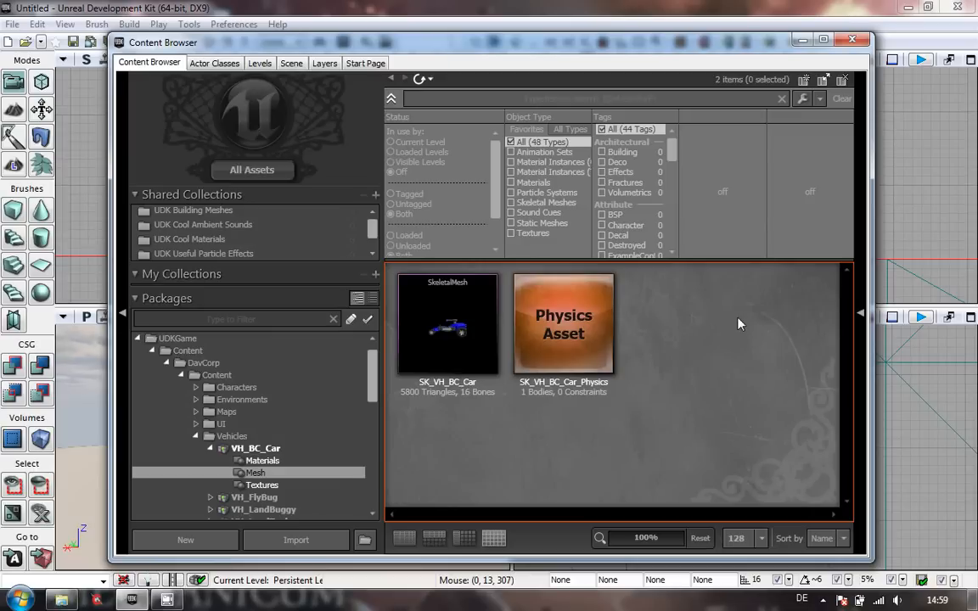
click(825, 601)
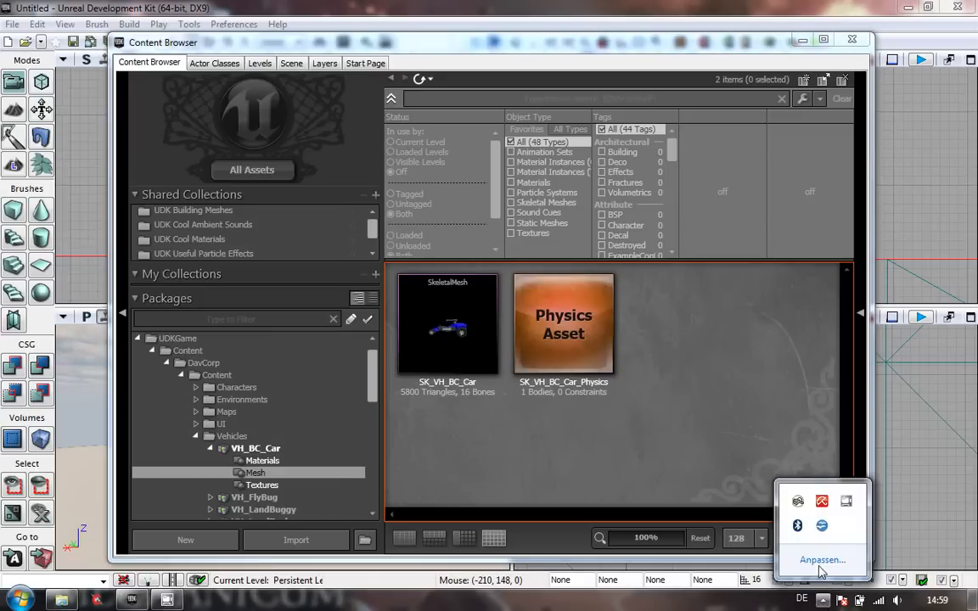